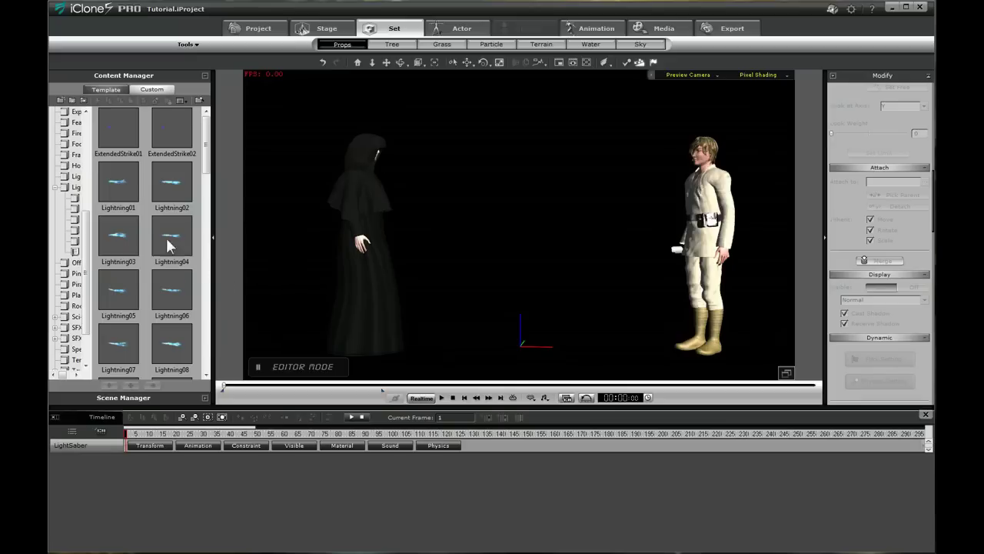
Add the custom props Lightning01, Lightning03, Lightning07 and Lightning08 plus the template prop Box_001 to the scene
{"action": "double_click", "coordinate": [120, 177]}
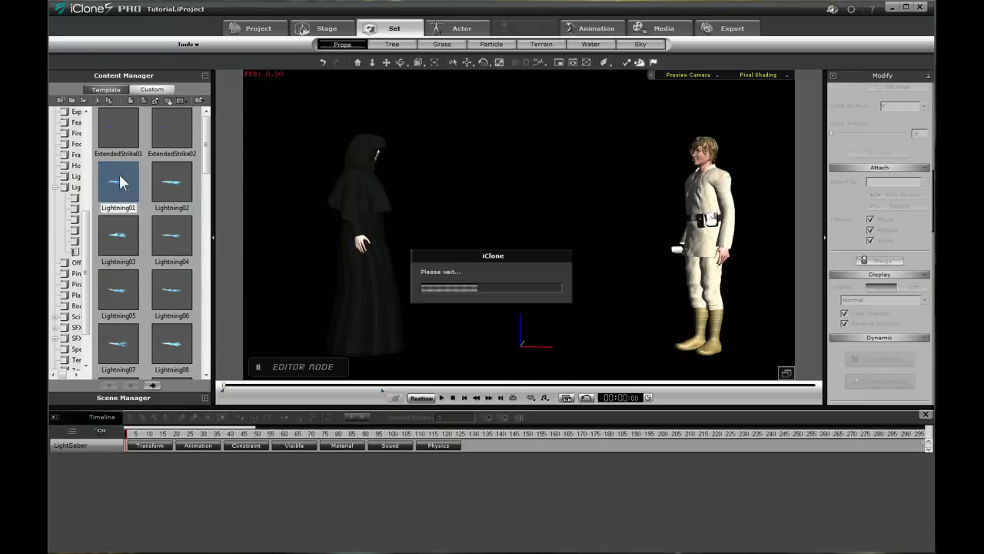
{"action": "double_click", "coordinate": [116, 240]}
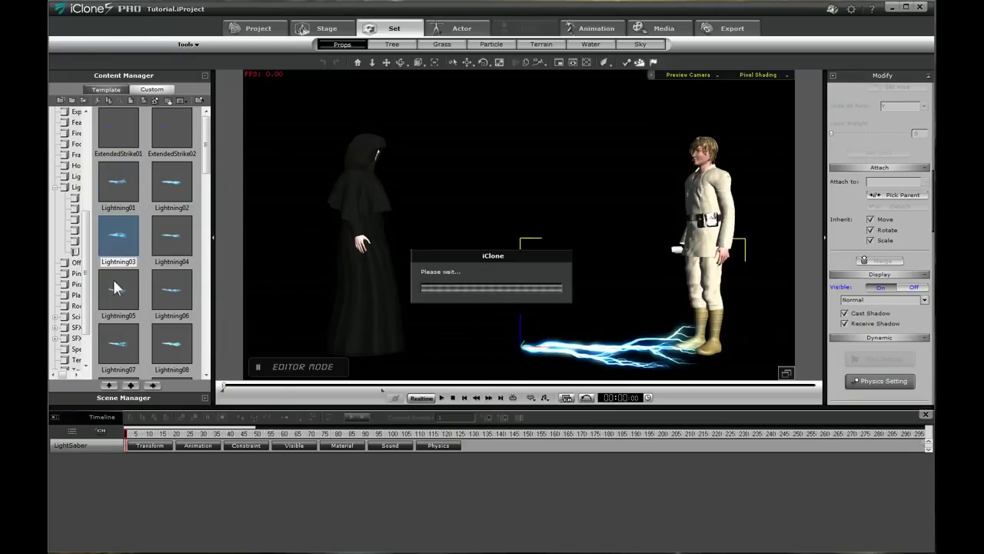
{"action": "double_click", "coordinate": [119, 339]}
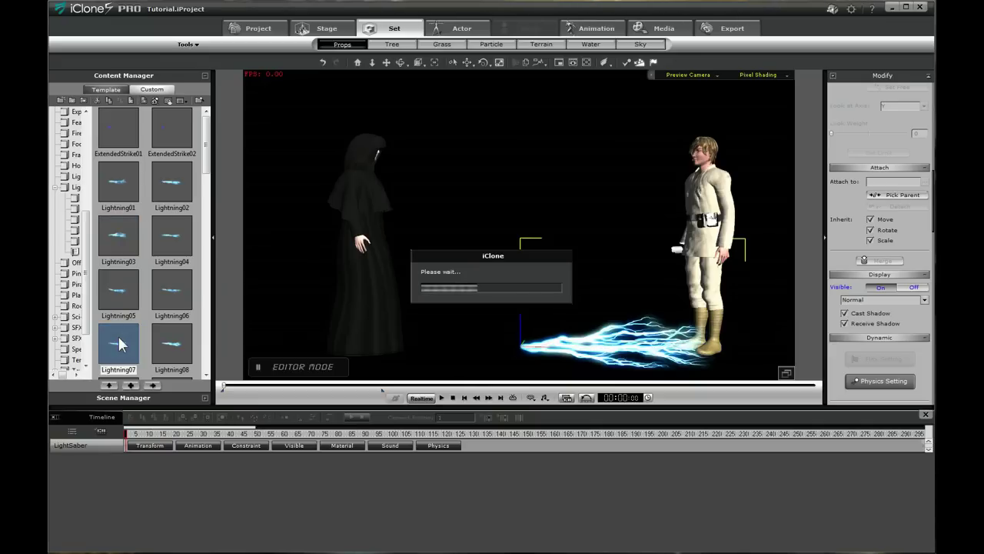
{"action": "double_click", "coordinate": [169, 339]}
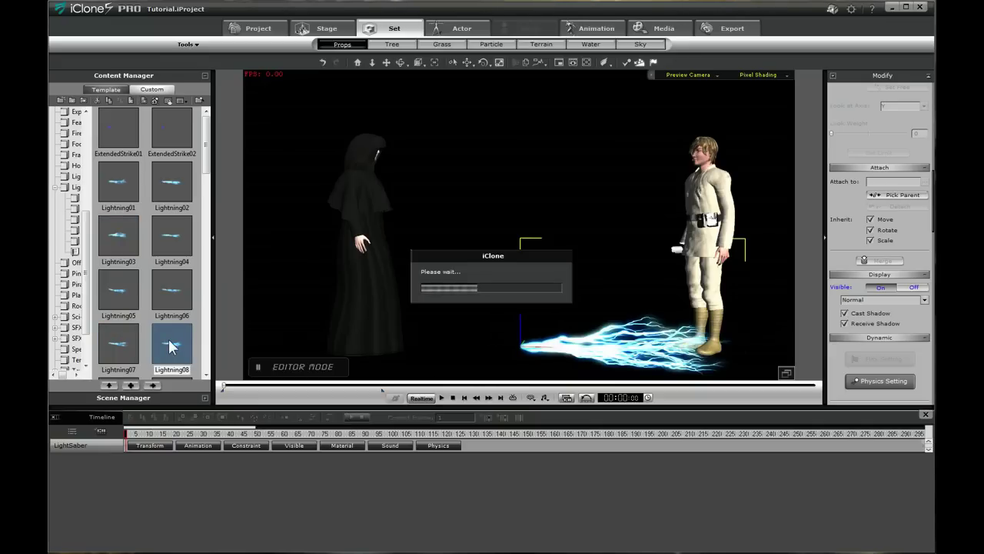
{"action": "left_click", "coordinate": [106, 90]}
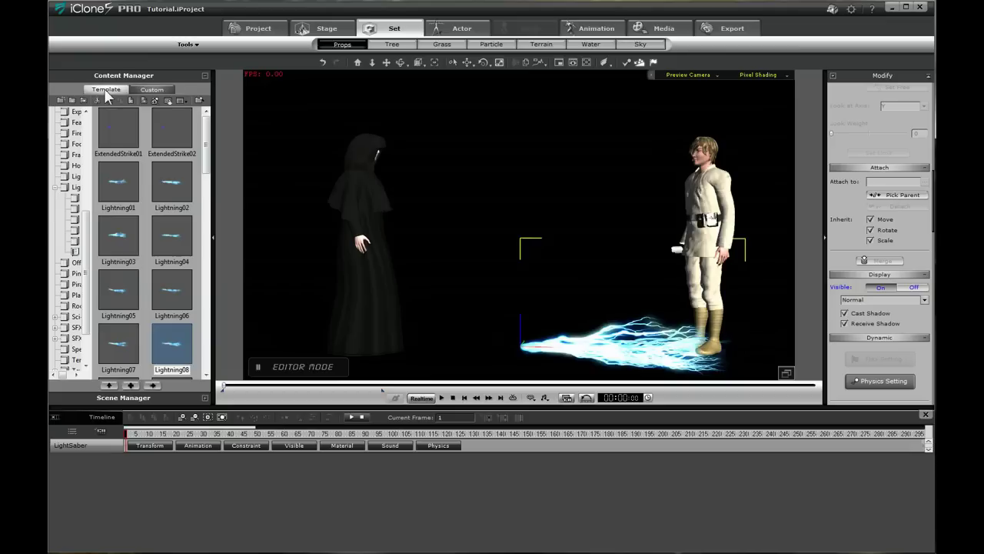
{"action": "double_click", "coordinate": [171, 240]}
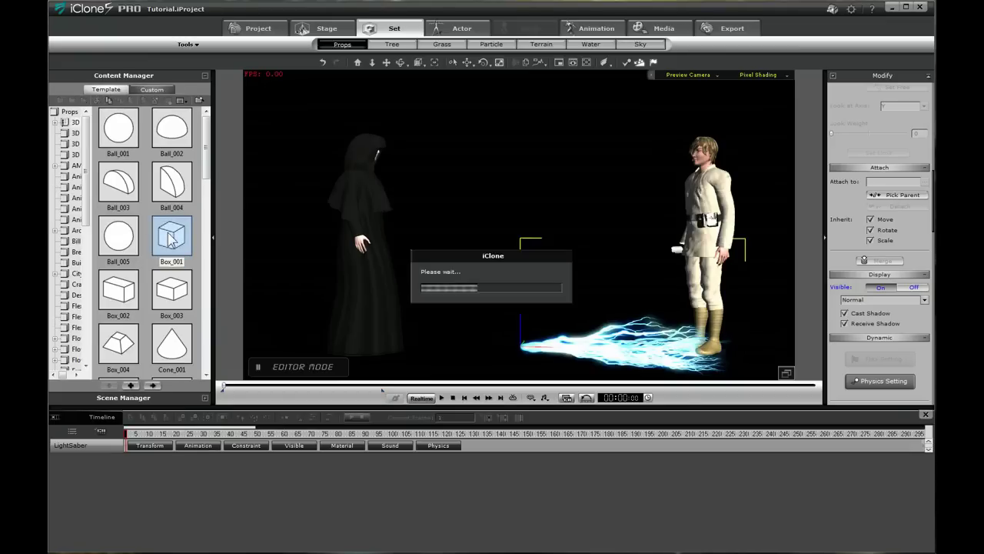
Attach Lightning01 and Lightning03 to Box_001 as their parent
{"action": "left_click", "coordinate": [205, 76]}
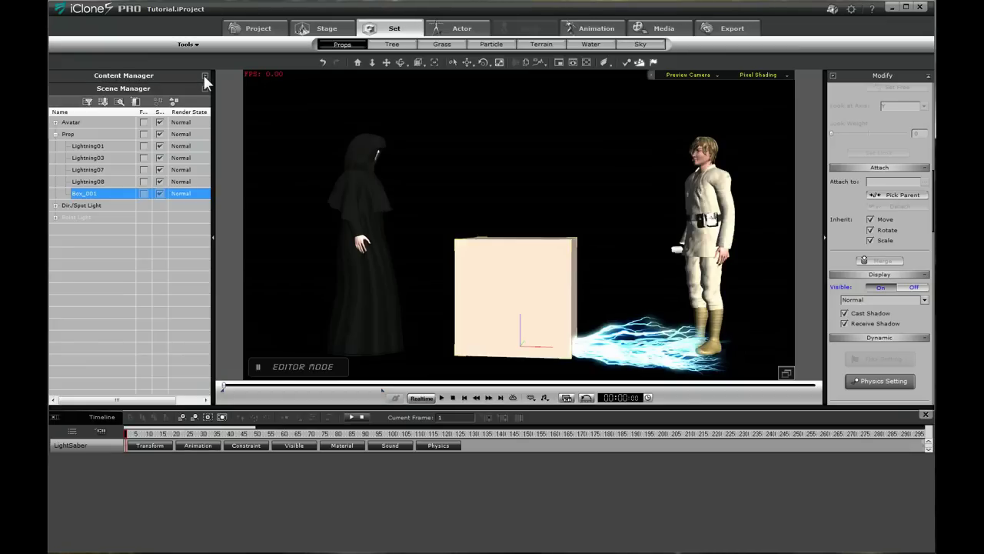
{"action": "left_click", "coordinate": [91, 146]}
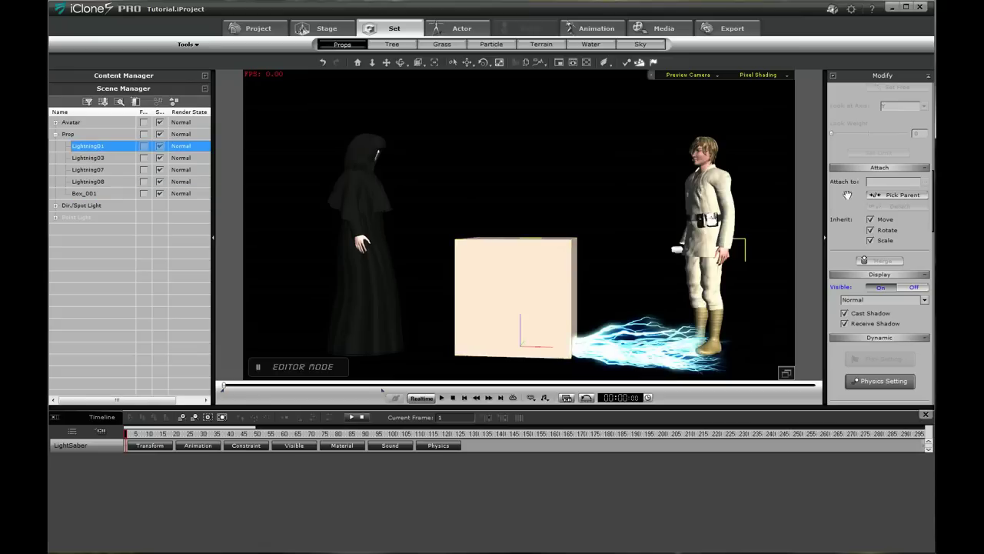
{"action": "left_click", "coordinate": [877, 196]}
{"action": "left_click", "coordinate": [90, 193]}
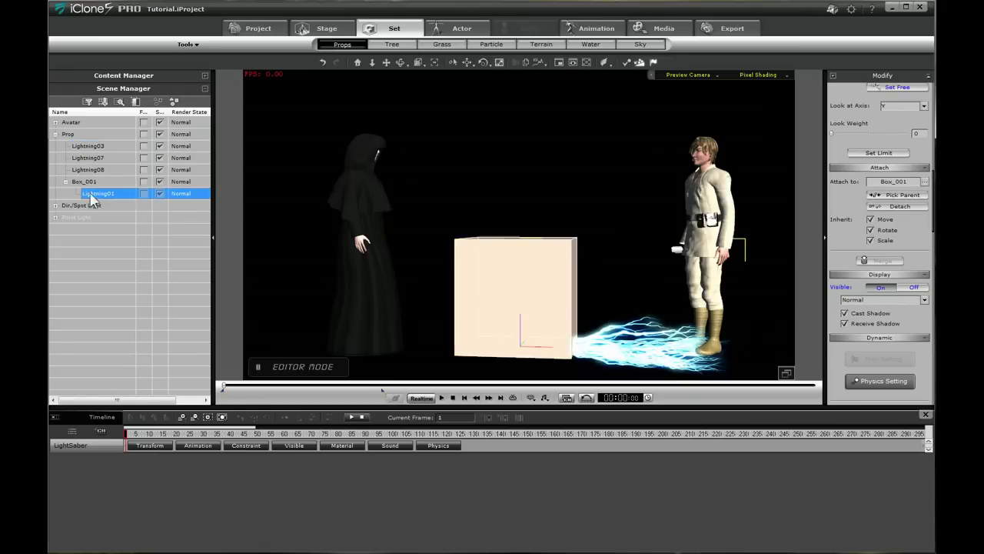
{"action": "left_click", "coordinate": [89, 146]}
{"action": "left_click", "coordinate": [877, 195]}
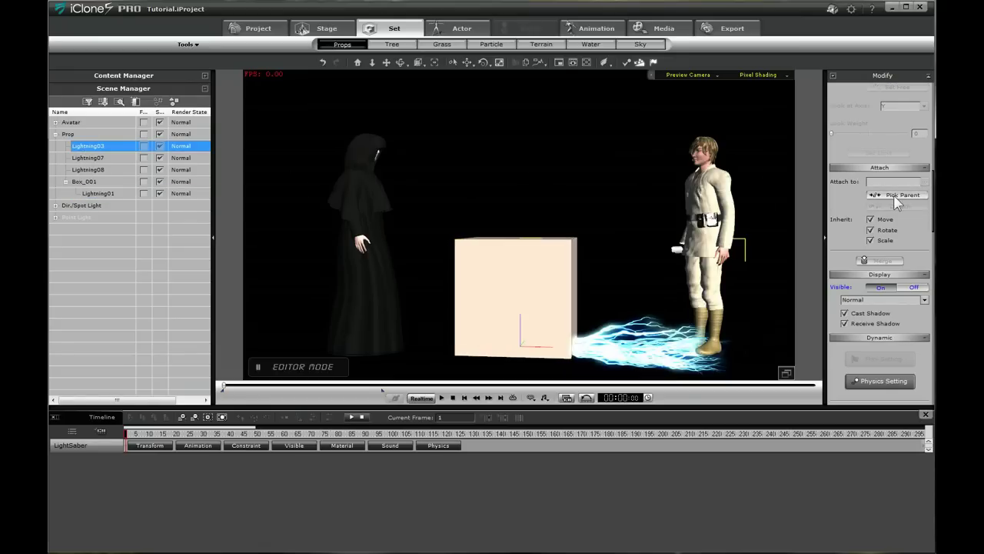
{"action": "left_click", "coordinate": [83, 182]}
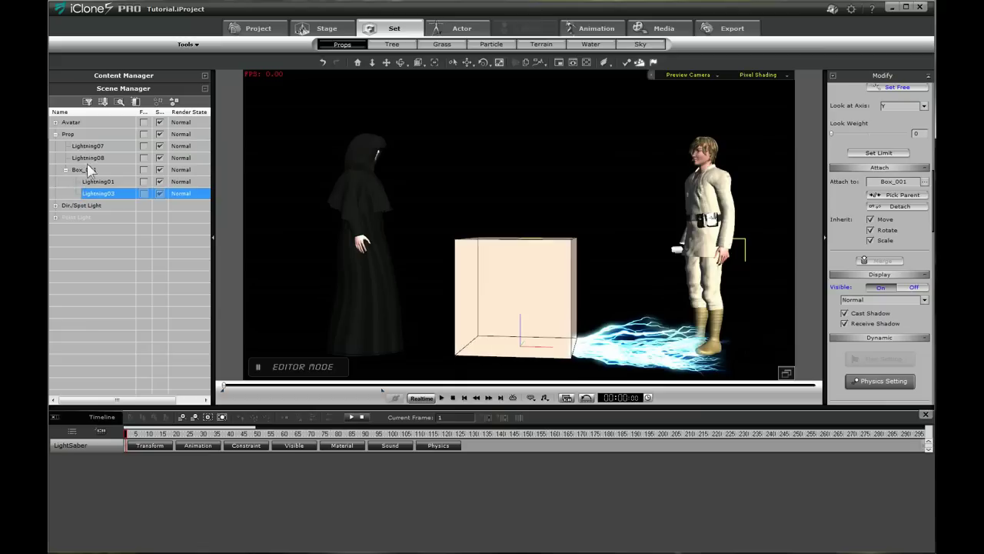
Attach Lightning07 and Lightning08 to the same parent, Box_001
{"action": "left_click", "coordinate": [92, 146]}
{"action": "left_click", "coordinate": [890, 196]}
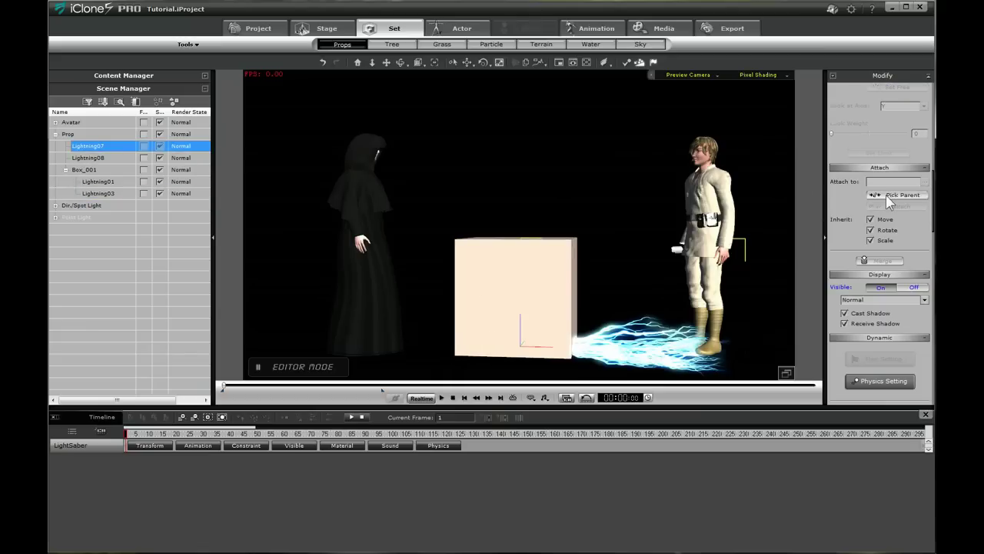
{"action": "left_click", "coordinate": [85, 170]}
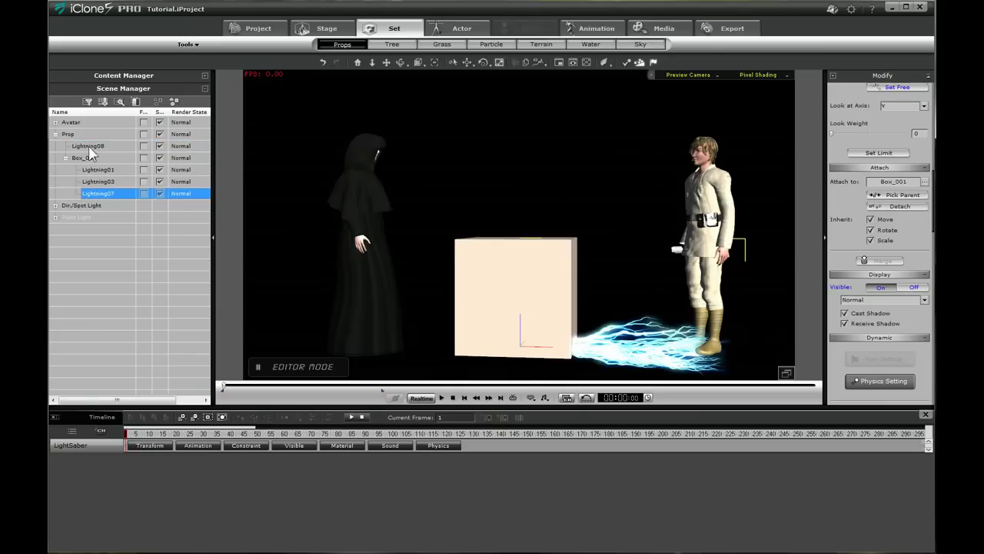
{"action": "left_click", "coordinate": [89, 146]}
{"action": "left_click", "coordinate": [891, 193]}
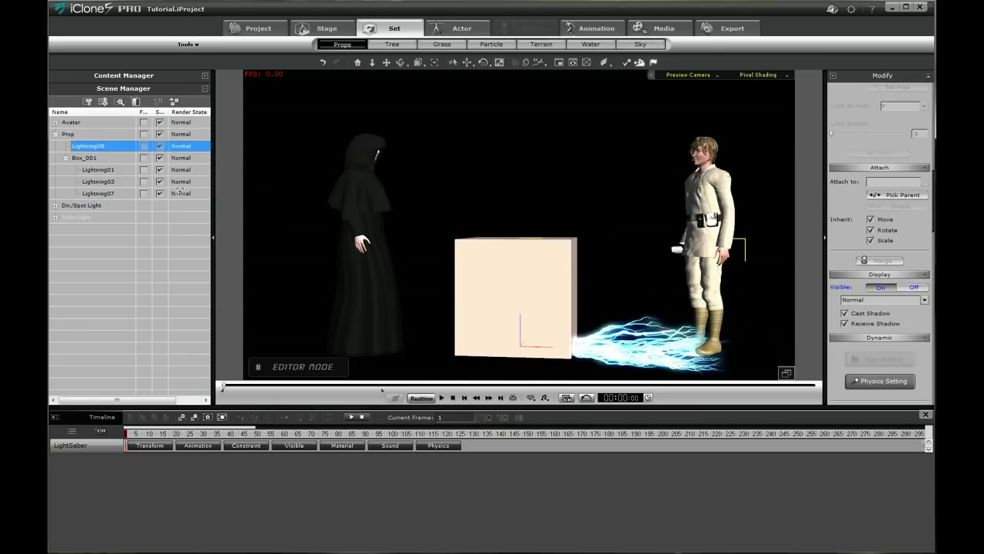
{"action": "left_click", "coordinate": [84, 157]}
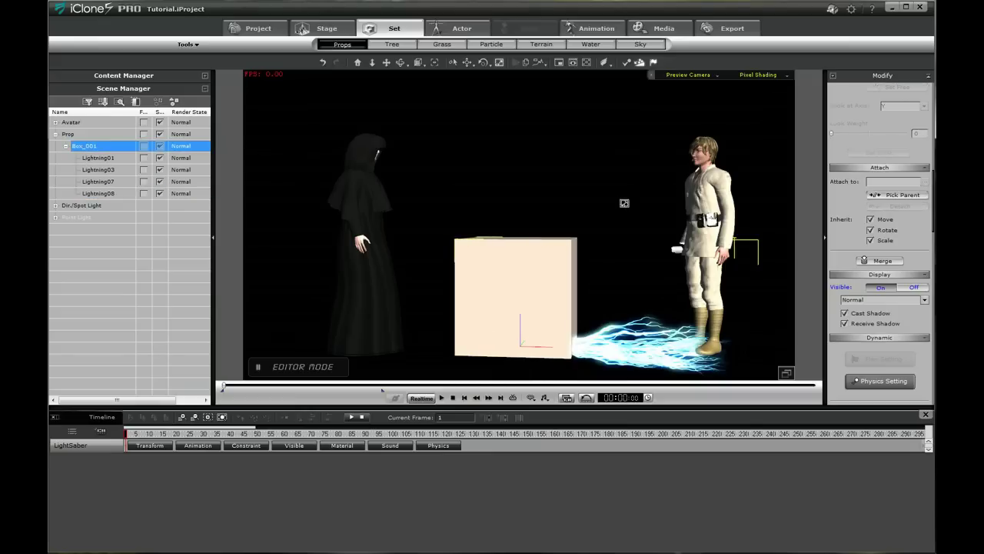
Set the opacity of Box_001's material to 0
{"action": "left_click_drag", "start_coordinate": [933, 227], "coordinate": [830, 368]}
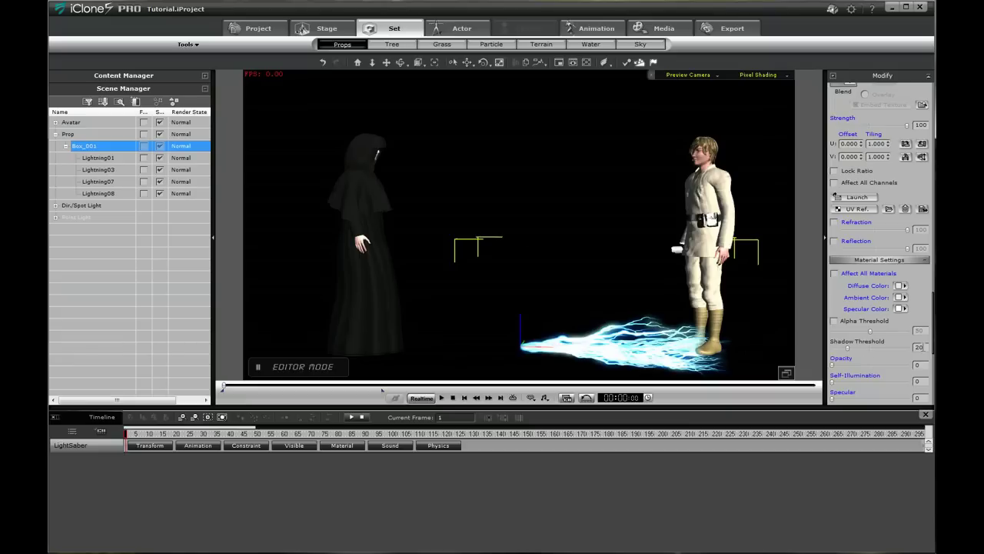
{"action": "left_click_drag", "start_coordinate": [933, 351], "coordinate": [934, 238]}
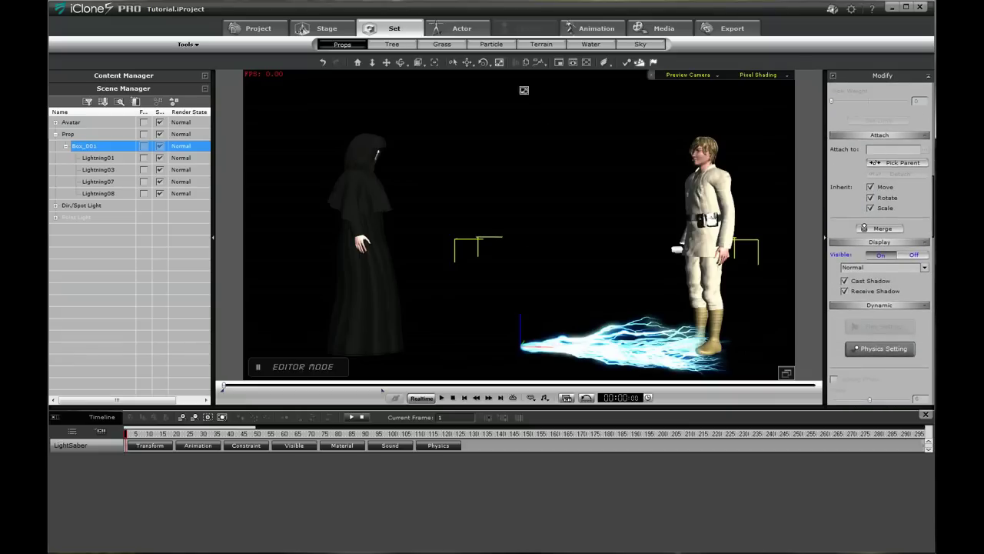
At frame 101, move Box_001 so the lightning starts at the robed figure's raised hand and scale it up to reach the opponent
{"action": "left_click_drag", "start_coordinate": [549, 232], "coordinate": [483, 304]}
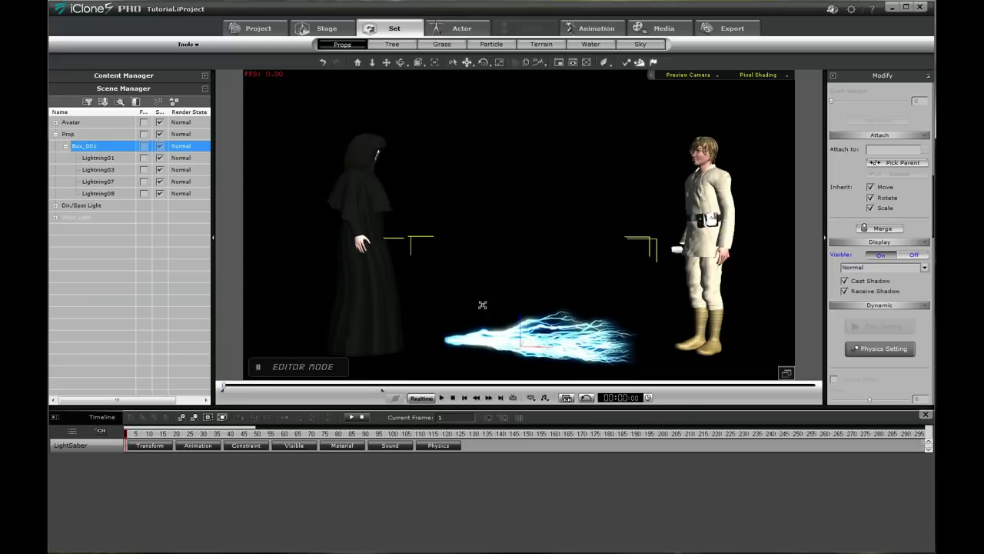
{"action": "left_click_drag", "start_coordinate": [143, 436], "coordinate": [398, 436]}
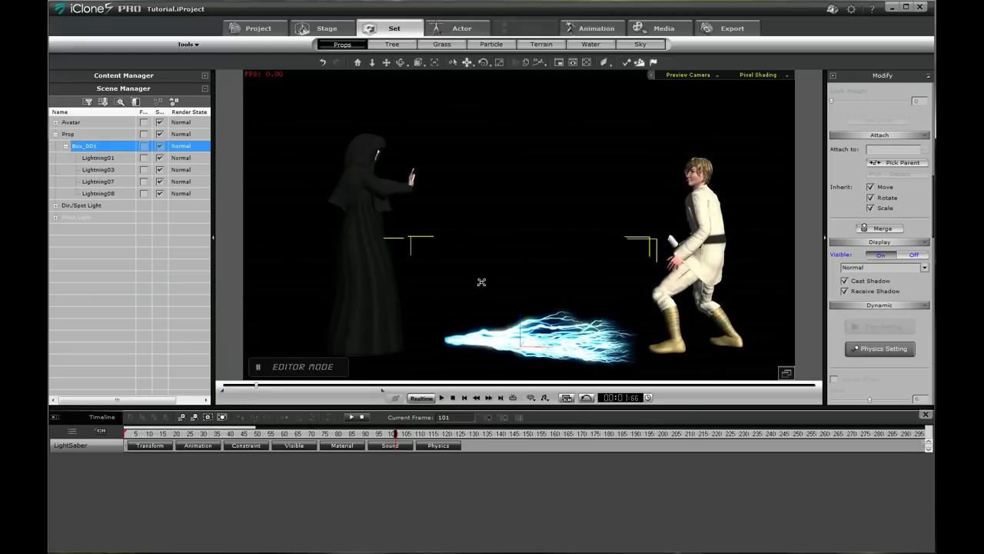
{"action": "left_click_drag", "start_coordinate": [437, 266], "coordinate": [439, 265]}
{"action": "mouse_move", "coordinate": [484, 242]}
{"action": "left_mouse_down"}
{"action": "mouse_move", "coordinate": [482, 226]}
{"action": "mouse_move", "coordinate": [463, 227]}
{"action": "mouse_move", "coordinate": [487, 259]}
{"action": "left_mouse_up"}
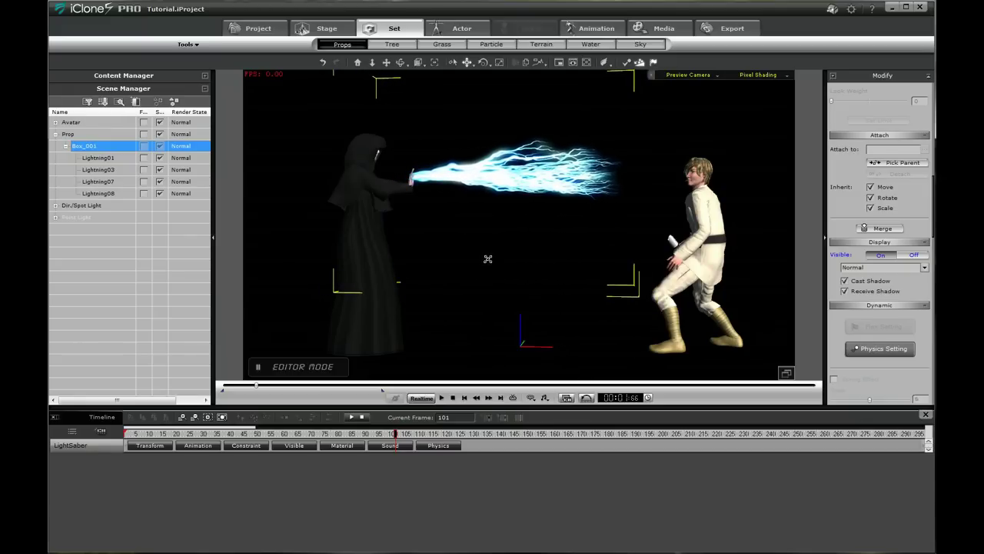
{"action": "left_click", "coordinate": [499, 61]}
{"action": "left_click_drag", "start_coordinate": [482, 189], "coordinate": [508, 189]}
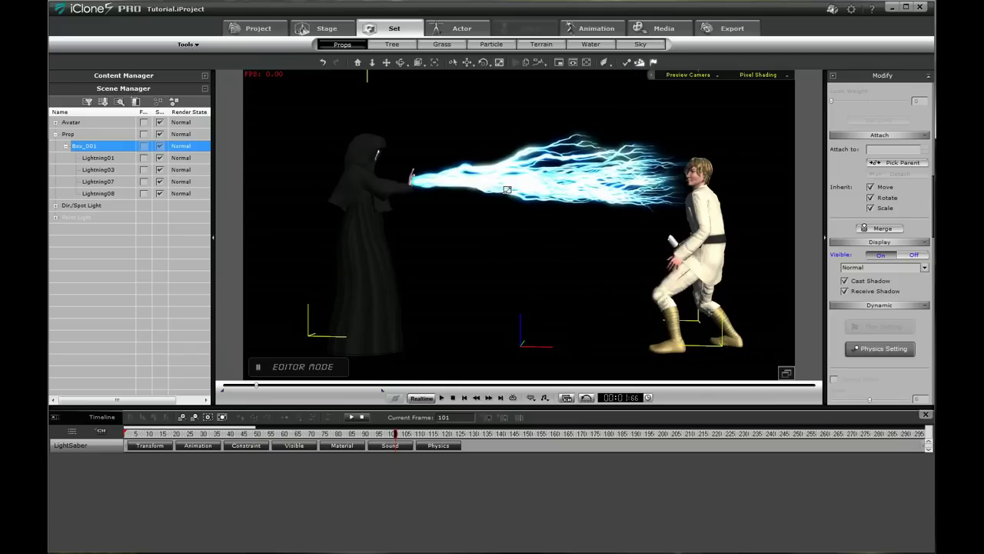
Show the timeline tracks of Box_001, Lightning03, Lightning07, Lightning08 and Lightning01
{"action": "left_click", "coordinate": [75, 430]}
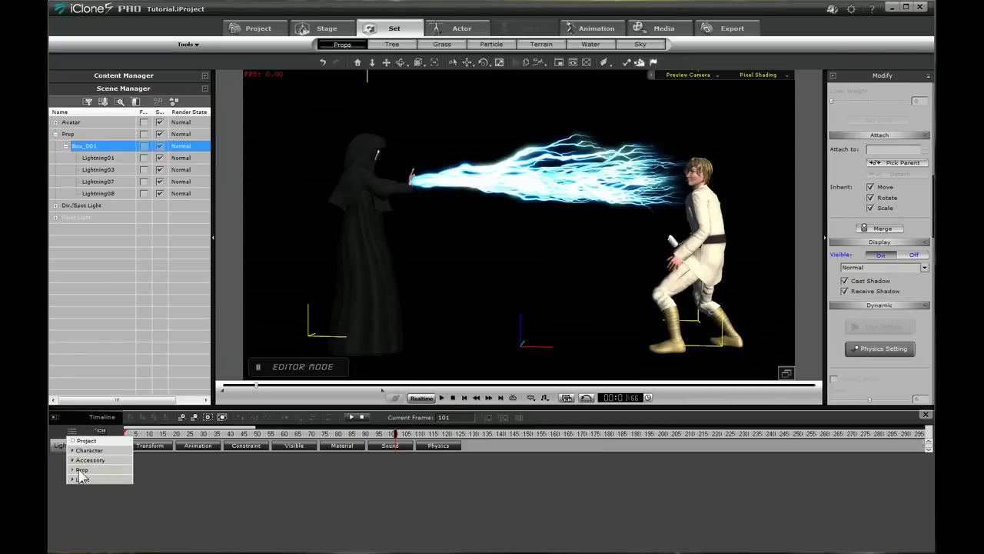
{"action": "left_click", "coordinate": [80, 471]}
{"action": "left_click", "coordinate": [74, 479]}
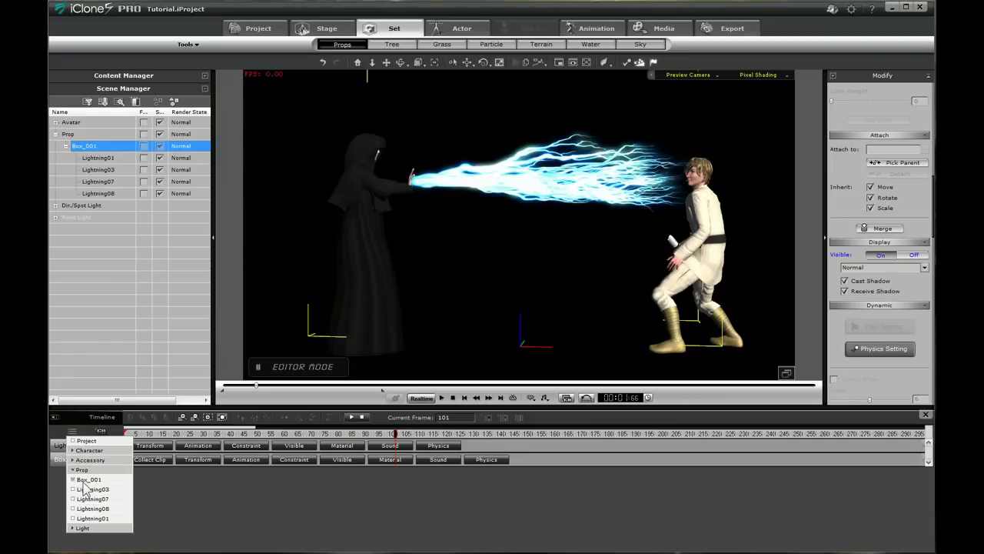
{"action": "left_click", "coordinate": [83, 489]}
{"action": "left_click", "coordinate": [83, 499]}
{"action": "left_click", "coordinate": [85, 508]}
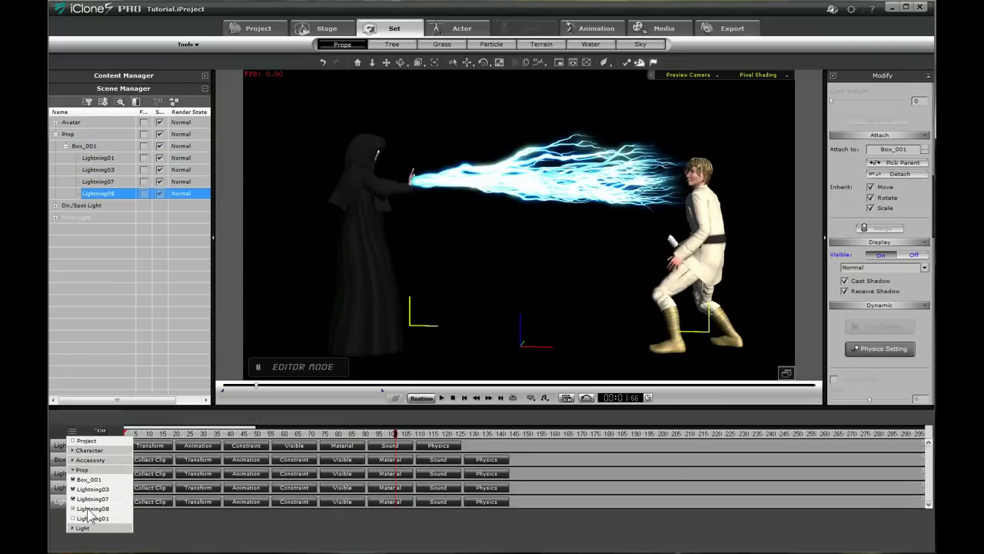
{"action": "left_click", "coordinate": [87, 518]}
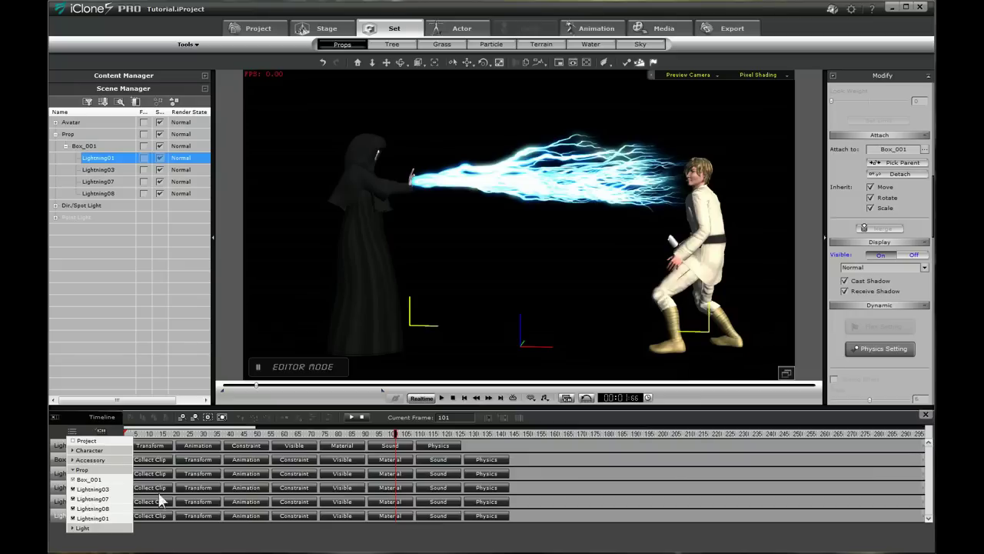
{"action": "left_click", "coordinate": [307, 543]}
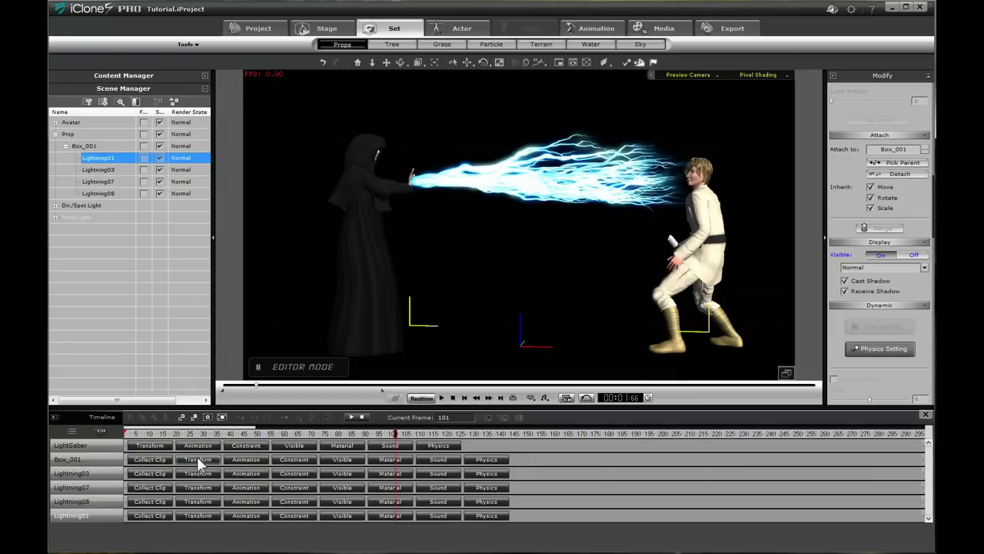
Move Box_001's transform key to frame 1 and hide the Box_001 track from the timeline
{"action": "left_click", "coordinate": [197, 460]}
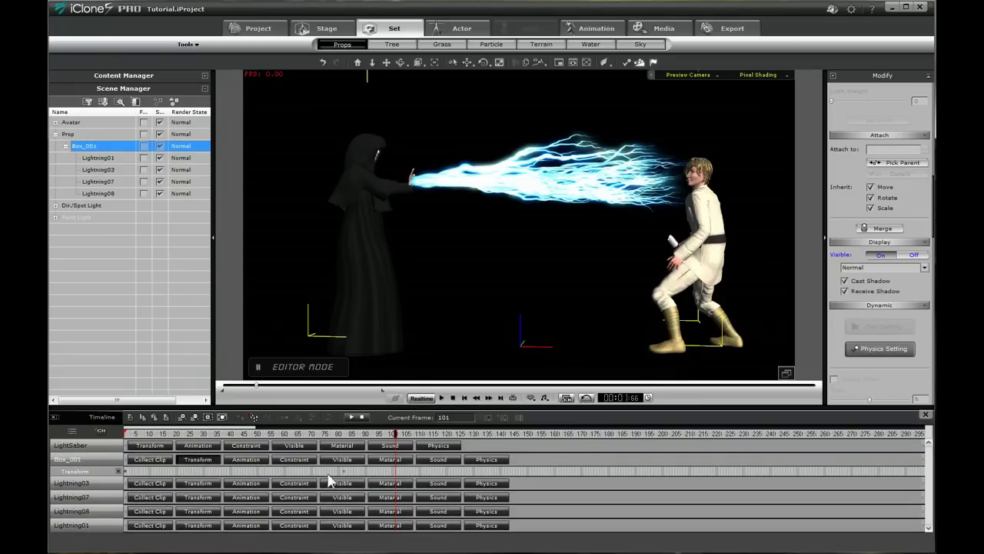
{"action": "left_click", "coordinate": [120, 474]}
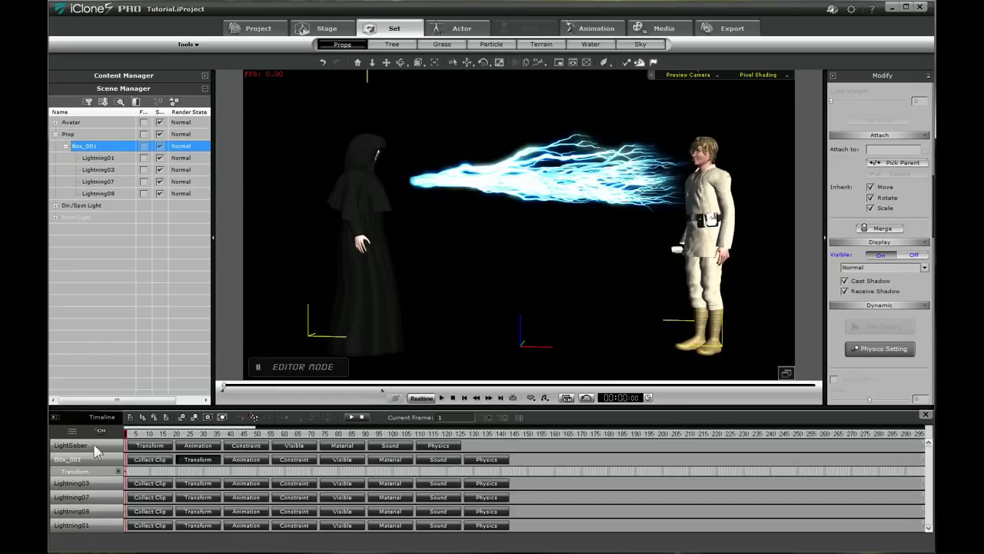
{"action": "left_click", "coordinate": [72, 431]}
{"action": "left_click", "coordinate": [75, 470]}
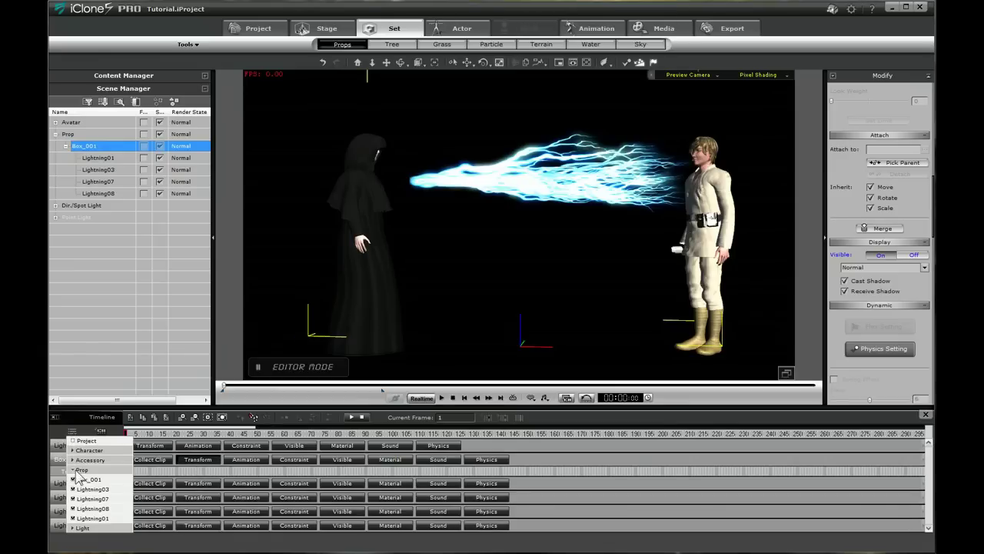
{"action": "left_click", "coordinate": [88, 480]}
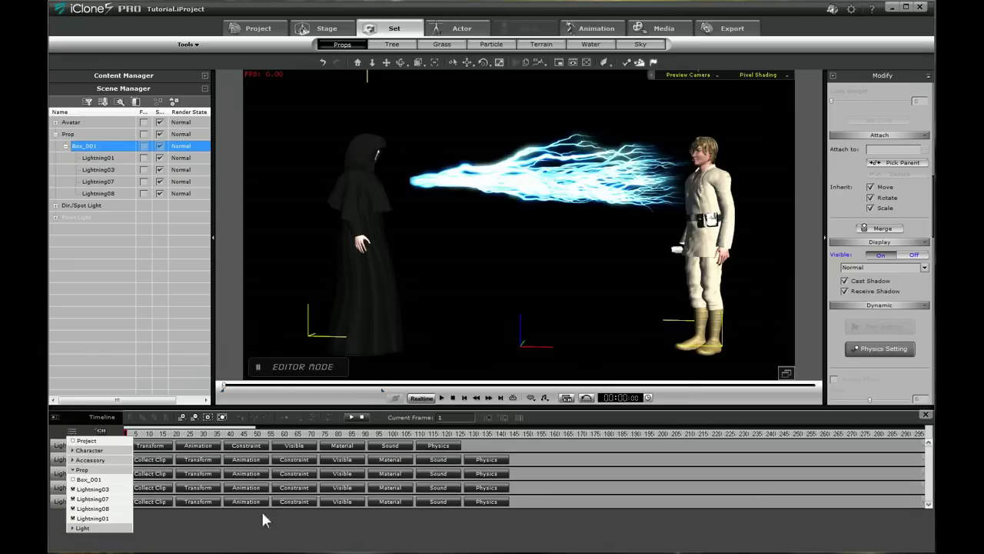
Display the Visible tracks of Lightning01, Lightning08, Lightning07 and Lightning03 in the timeline
{"action": "left_click", "coordinate": [343, 501]}
{"action": "left_click", "coordinate": [345, 487]}
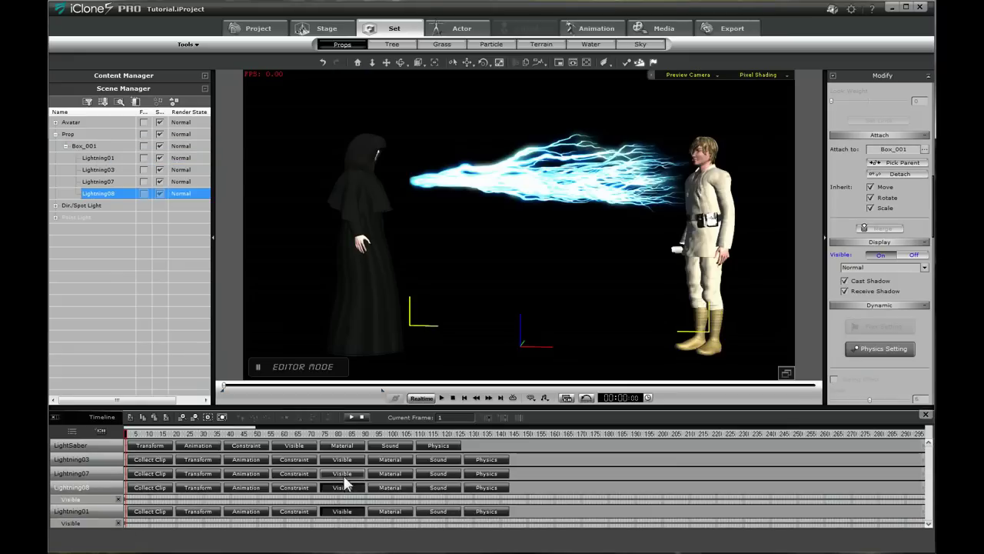
{"action": "left_click", "coordinate": [343, 470]}
{"action": "left_click", "coordinate": [342, 460]}
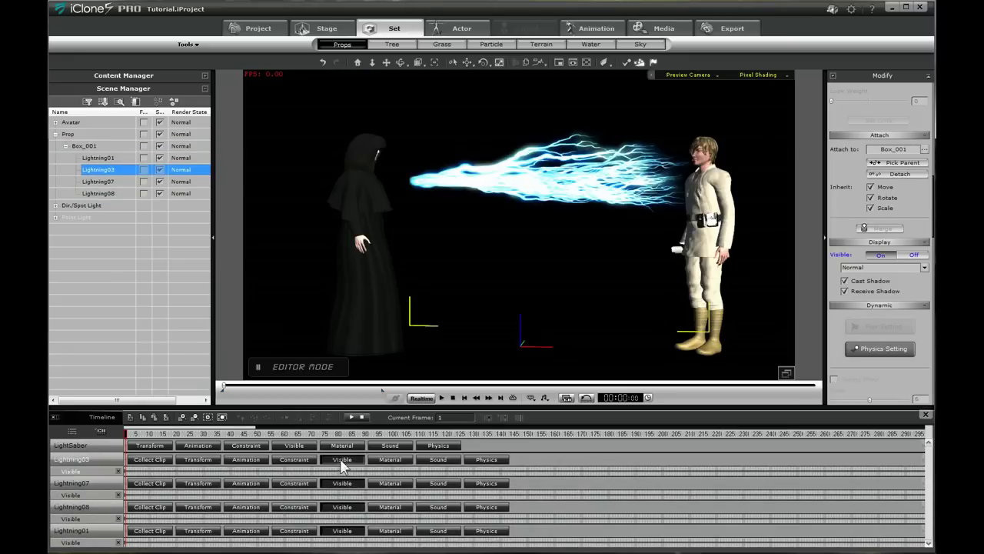
Turn visibility off at frame 1 for Lightning03 and Lightning07
{"action": "left_click", "coordinate": [138, 471]}
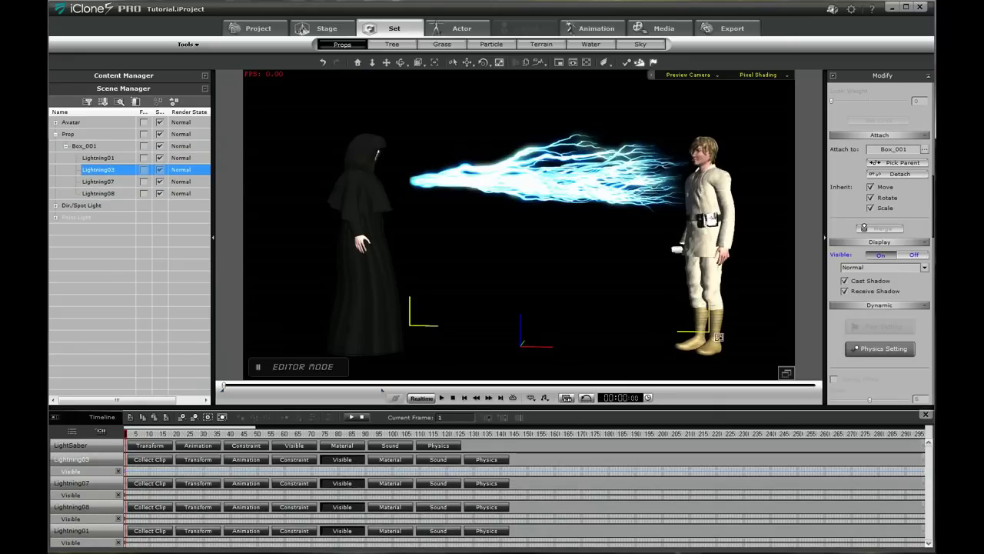
{"action": "left_click", "coordinate": [913, 255]}
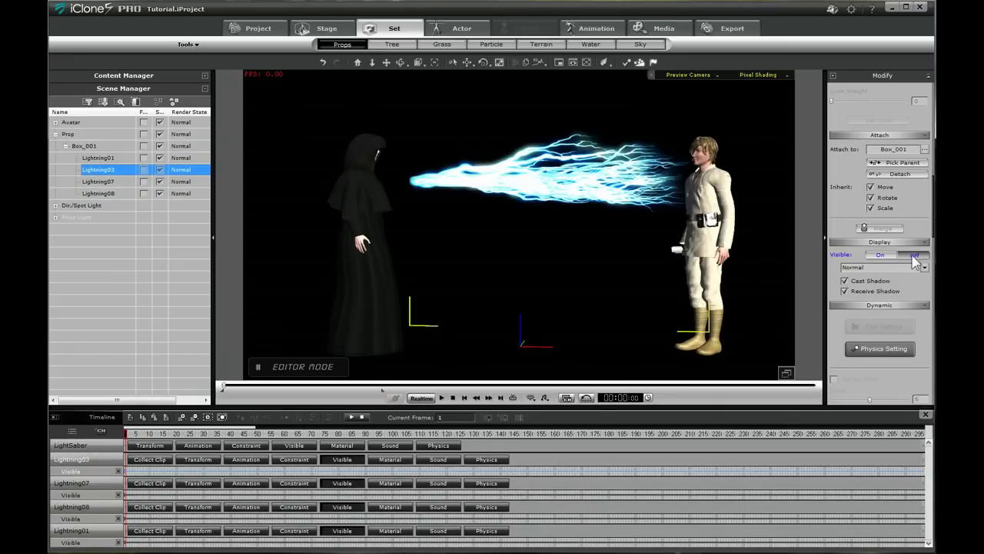
{"action": "left_click", "coordinate": [138, 496]}
{"action": "left_click", "coordinate": [914, 255]}
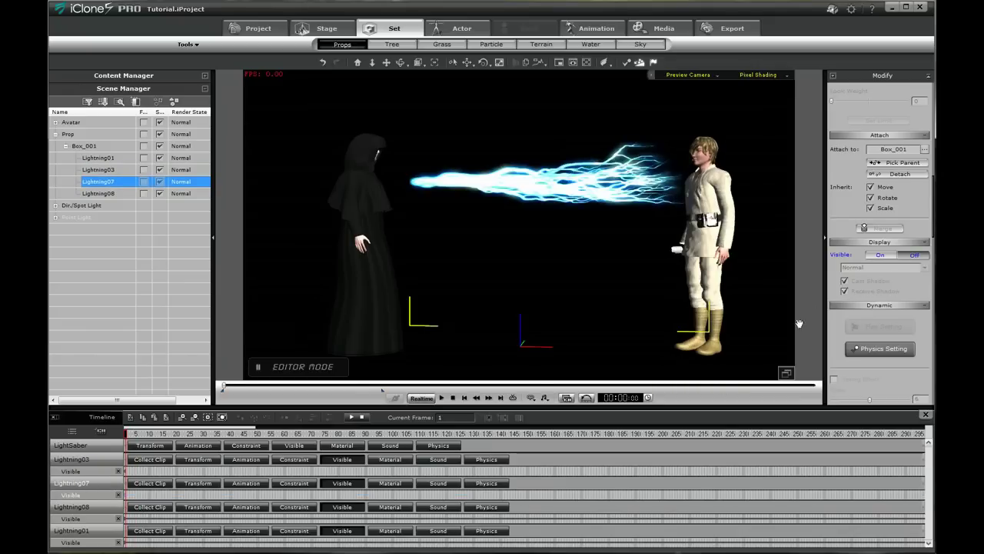
Turn visibility off at the start of the timeline for Lightning08 and Lightning01
{"action": "left_click", "coordinate": [146, 520]}
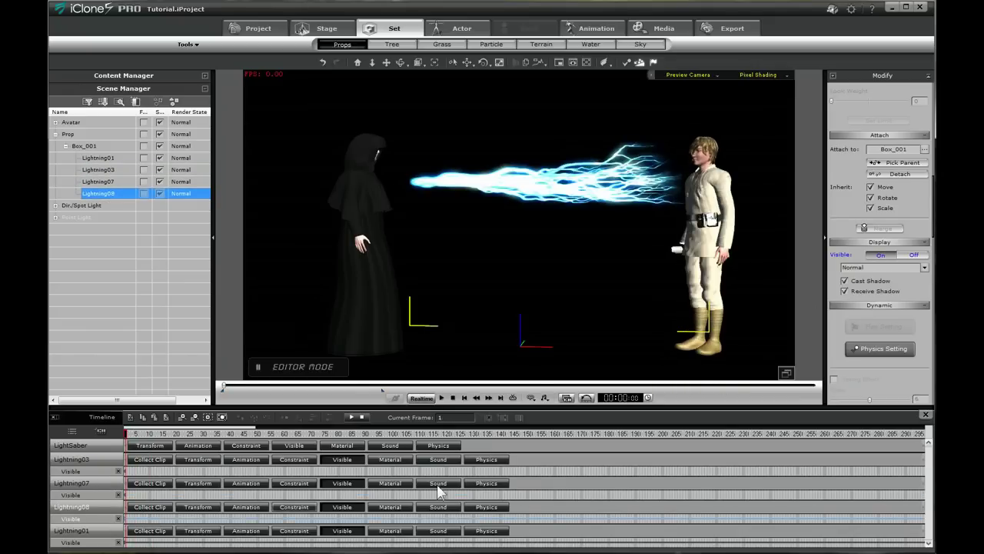
{"action": "left_click", "coordinate": [914, 255]}
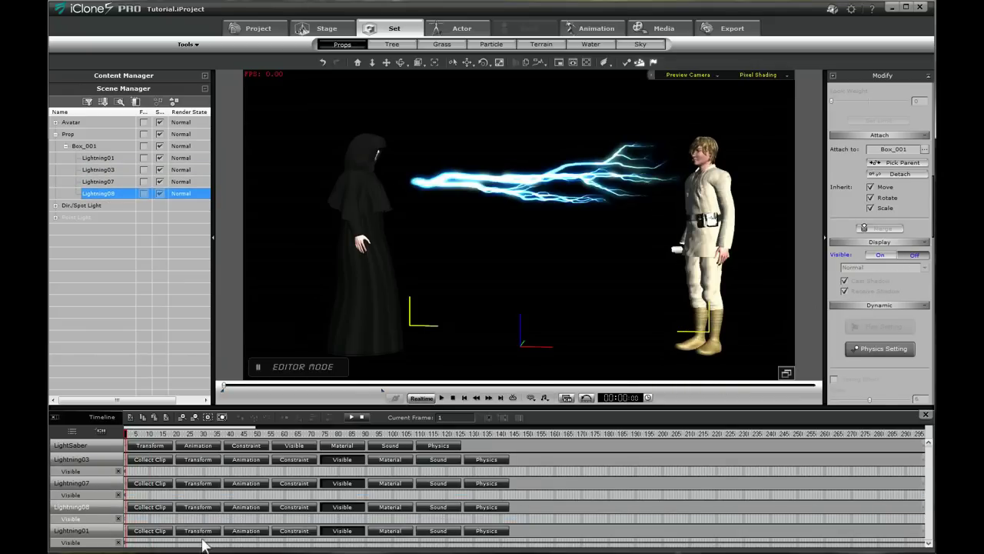
{"action": "left_click", "coordinate": [167, 542]}
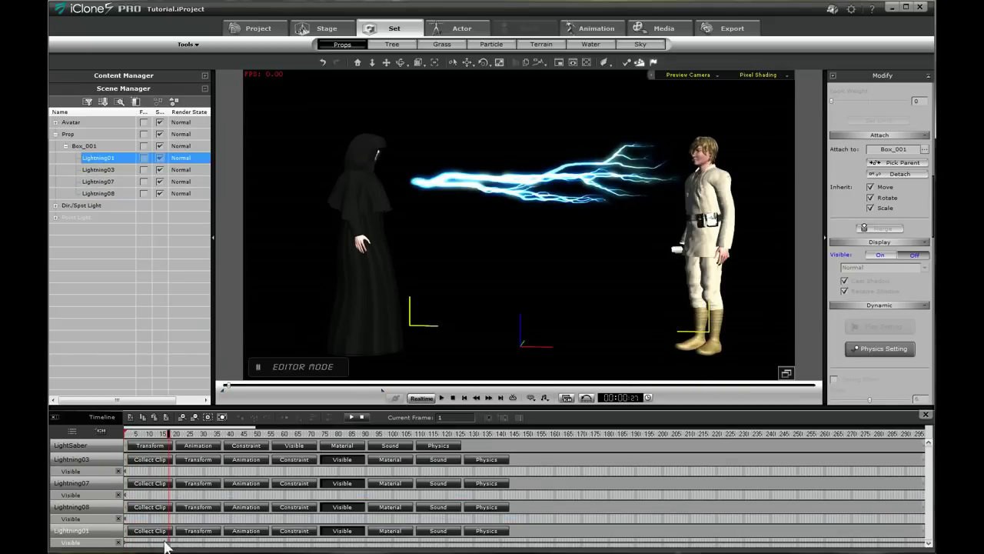
{"action": "left_click", "coordinate": [913, 256]}
Key Lightning03's visibility on at frame 100 and off at frame 107
{"action": "left_click_drag", "start_coordinate": [208, 437], "coordinate": [397, 436]}
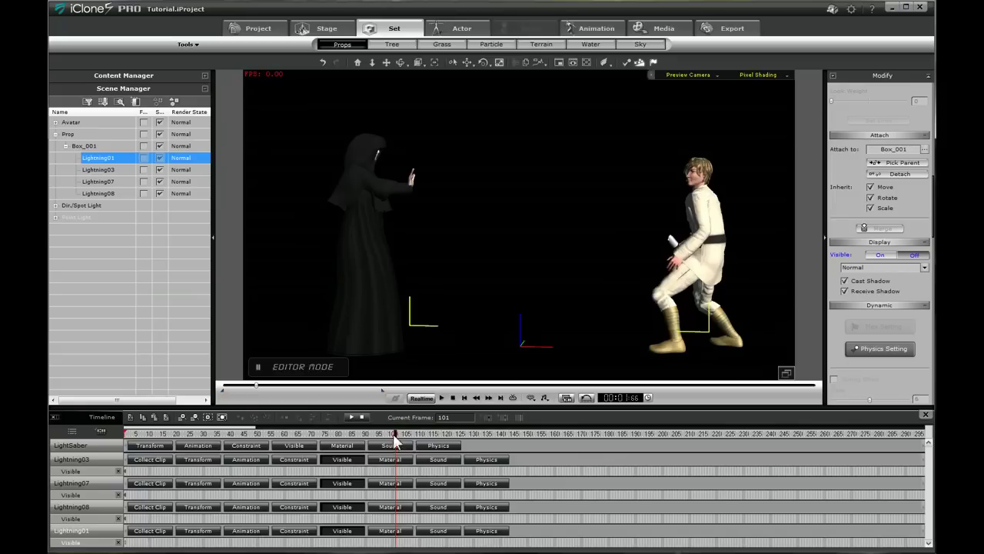
{"action": "left_click", "coordinate": [395, 472]}
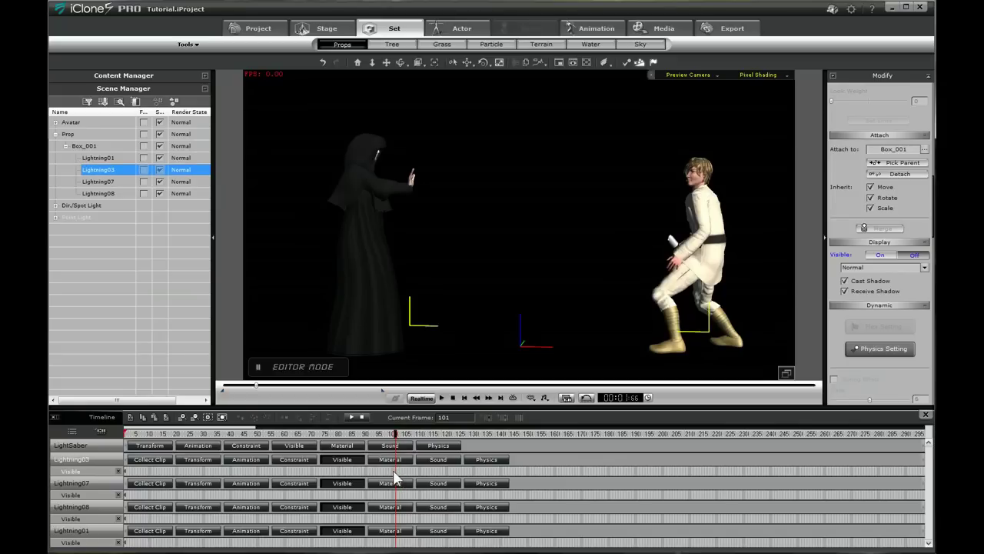
{"action": "left_click", "coordinate": [880, 254]}
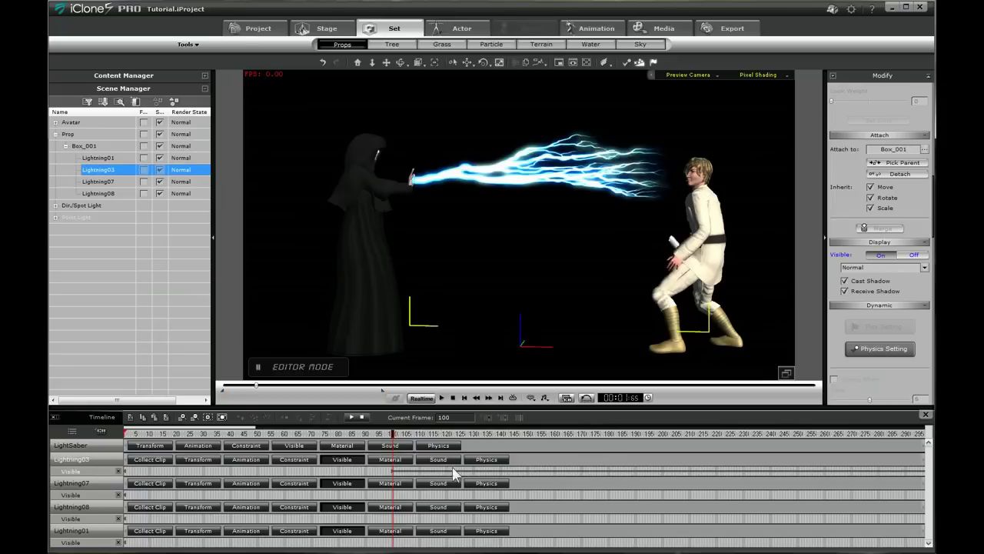
{"action": "key", "text": "space"}
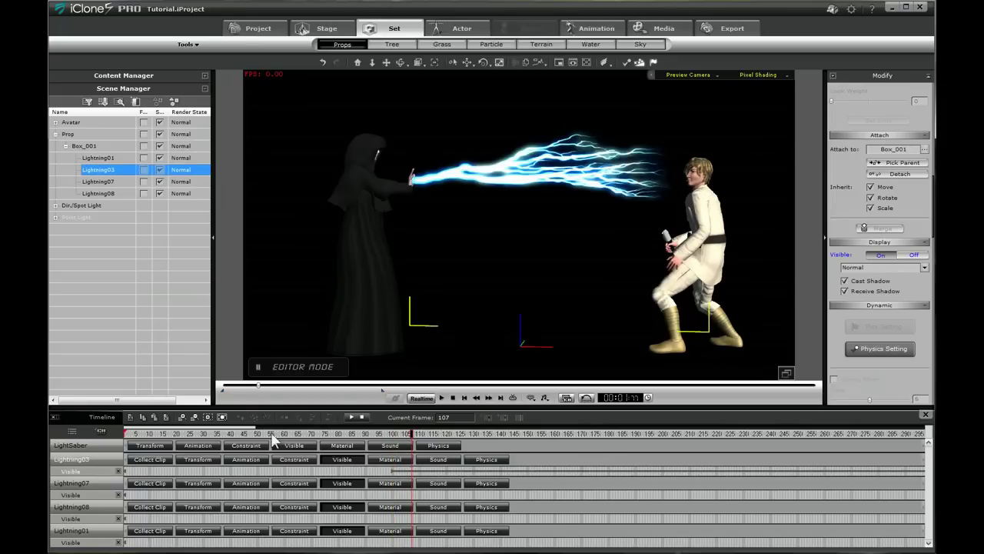
{"action": "left_click_drag", "start_coordinate": [256, 430], "coordinate": [216, 435]}
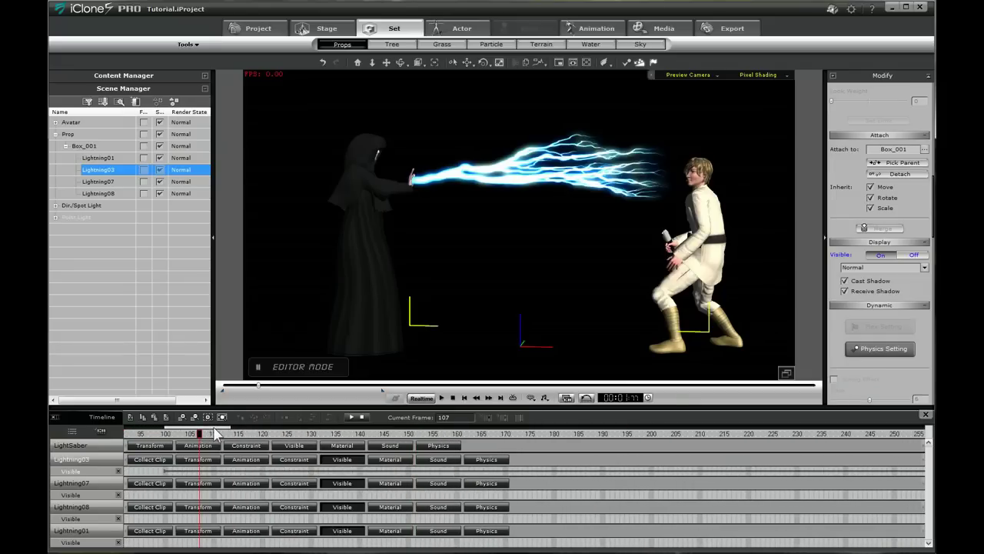
{"action": "left_click", "coordinate": [912, 255]}
Key Lightning07's visibility on at frame 107 and off at frame 114
{"action": "left_click", "coordinate": [197, 494]}
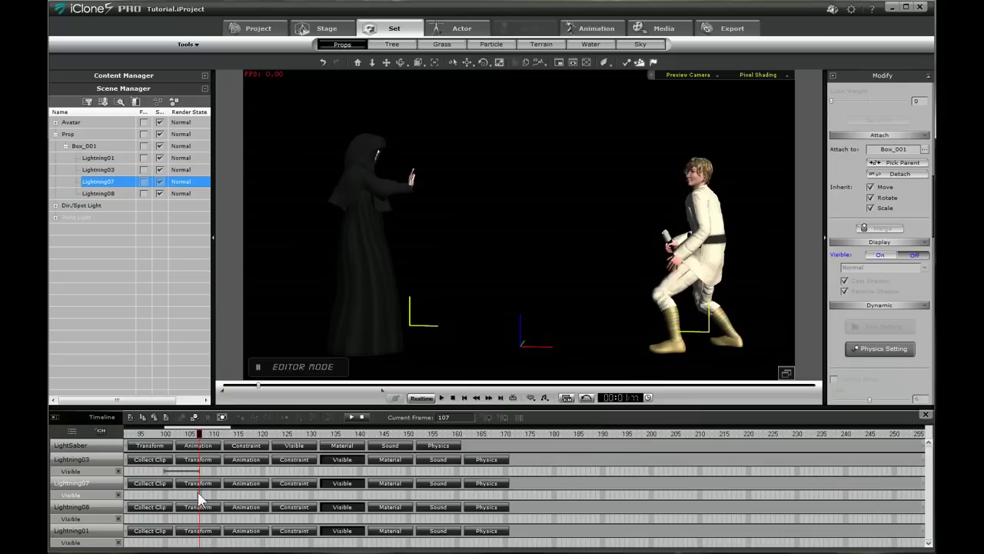
{"action": "left_click", "coordinate": [882, 257]}
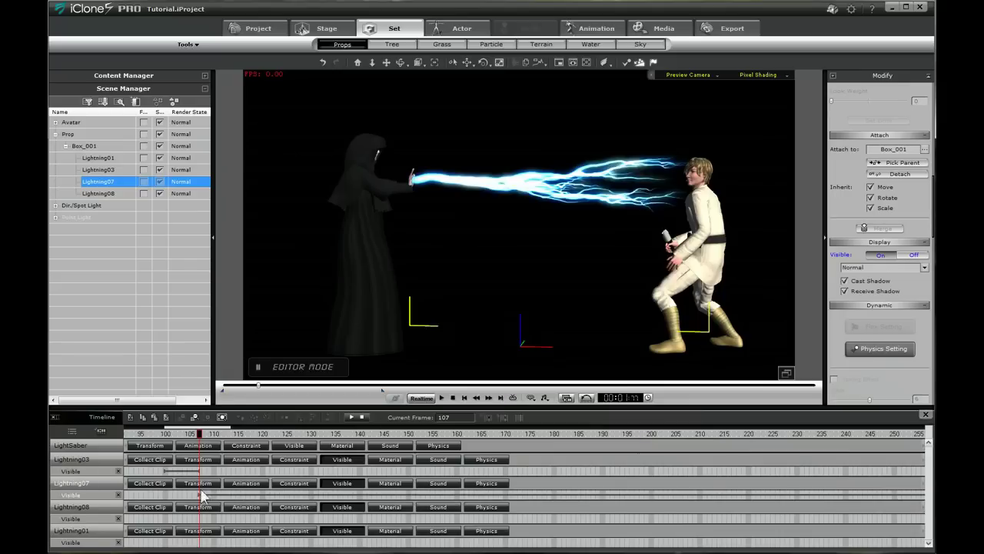
{"action": "left_click", "coordinate": [234, 497]}
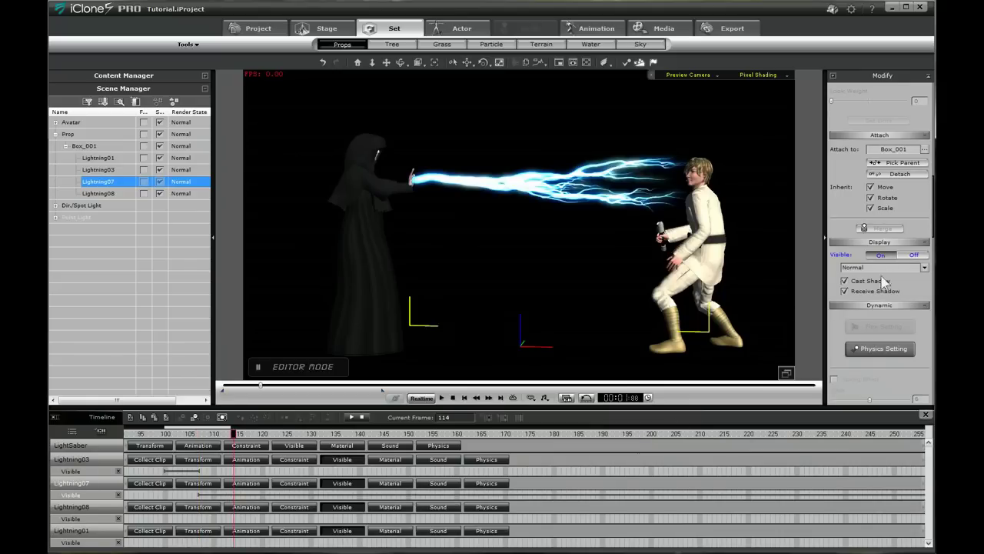
{"action": "left_click", "coordinate": [914, 254]}
Key Lightning08's visibility on at frame 114 and off at frame 121
{"action": "left_click", "coordinate": [245, 519]}
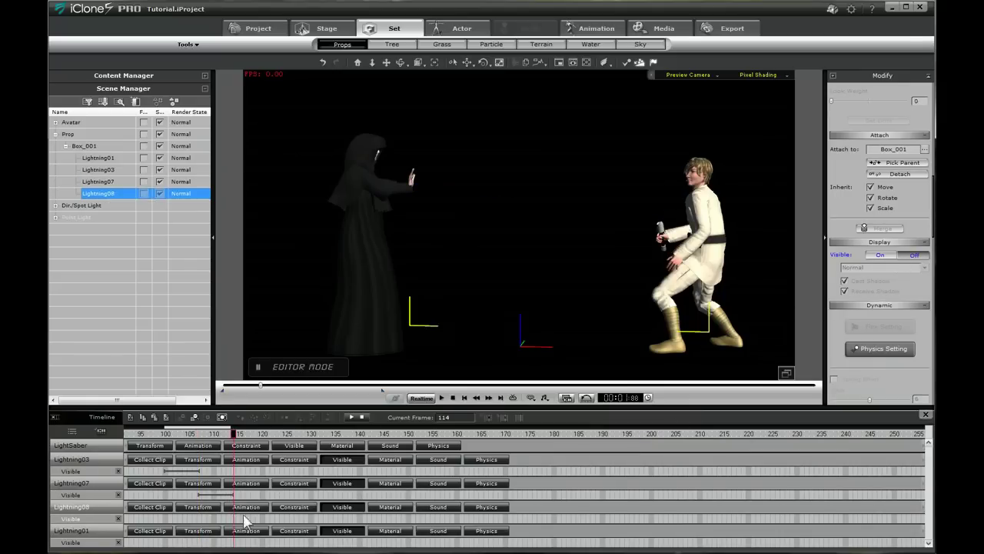
{"action": "left_click", "coordinate": [877, 256]}
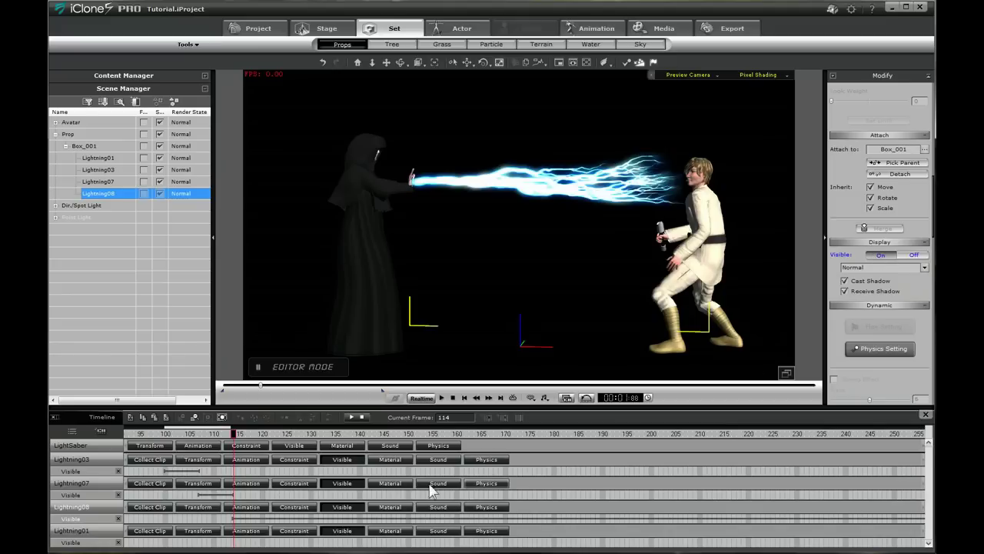
{"action": "left_click", "coordinate": [266, 520]}
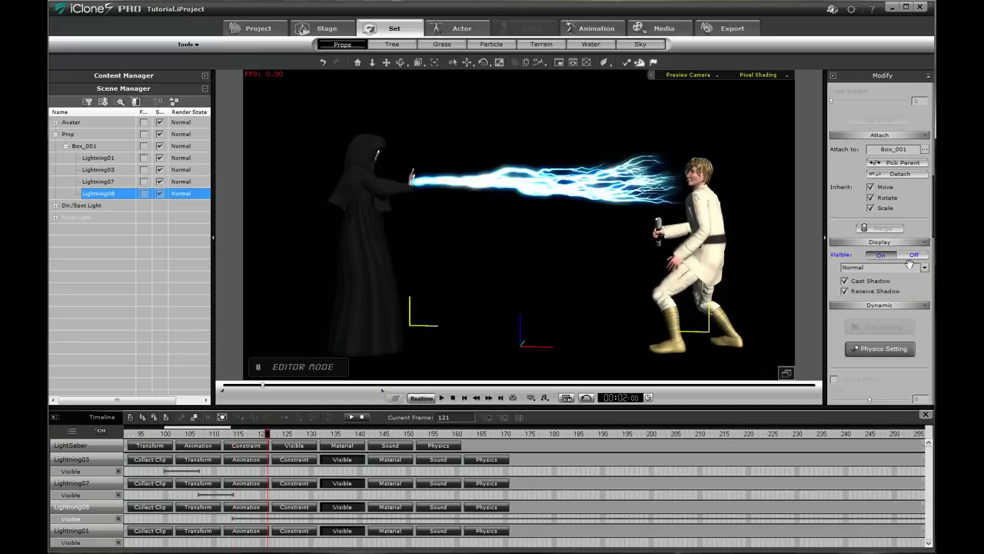
{"action": "left_click", "coordinate": [915, 255]}
Key Lightning01's visibility on at frame 121 and off at frame 128
{"action": "left_click", "coordinate": [269, 542]}
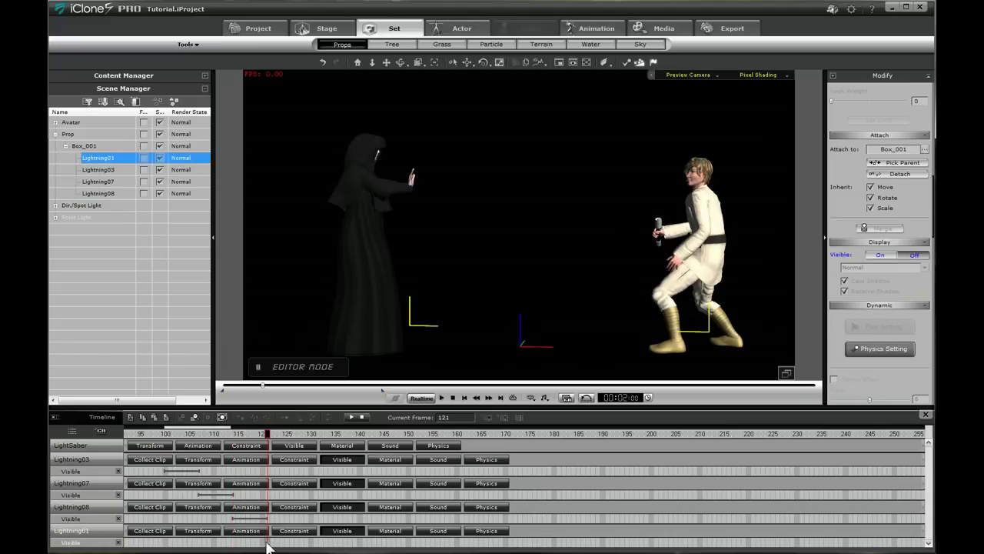
{"action": "left_click", "coordinate": [881, 255]}
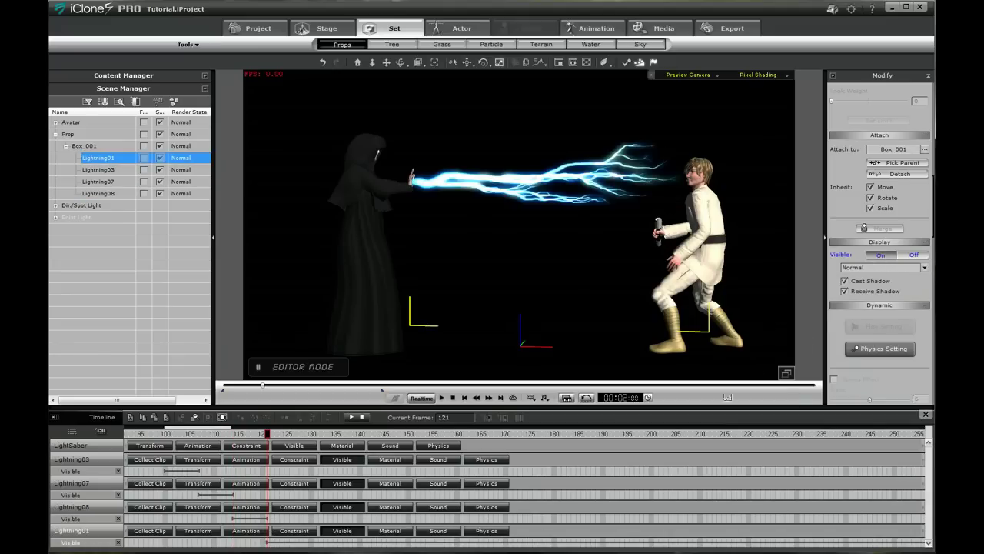
{"action": "left_click", "coordinate": [300, 543]}
{"action": "left_click", "coordinate": [913, 254]}
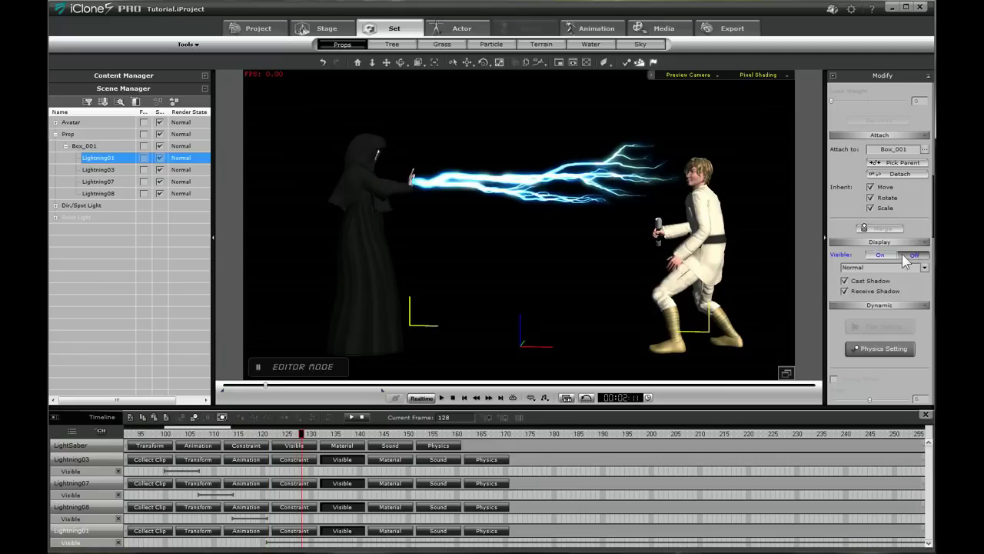
Copy the visibility keys of Lightning03 to frame 128 and those of Lightning07 to frame 135
{"action": "left_click", "coordinate": [219, 471]}
{"action": "left_click", "coordinate": [159, 477]}
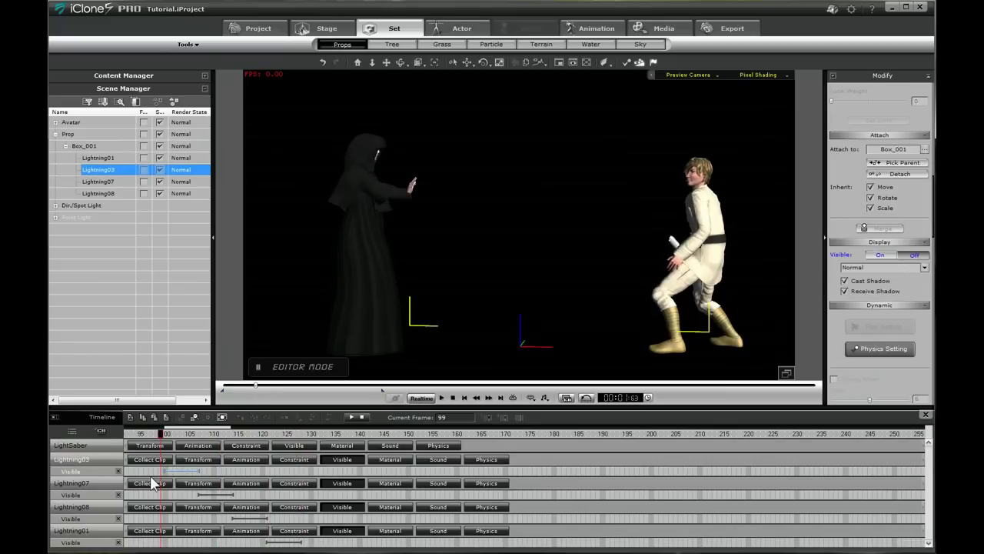
{"action": "left_click", "coordinate": [304, 476]}
{"action": "left_click_drag", "start_coordinate": [231, 500], "coordinate": [181, 501]}
{"action": "left_click", "coordinate": [336, 502]}
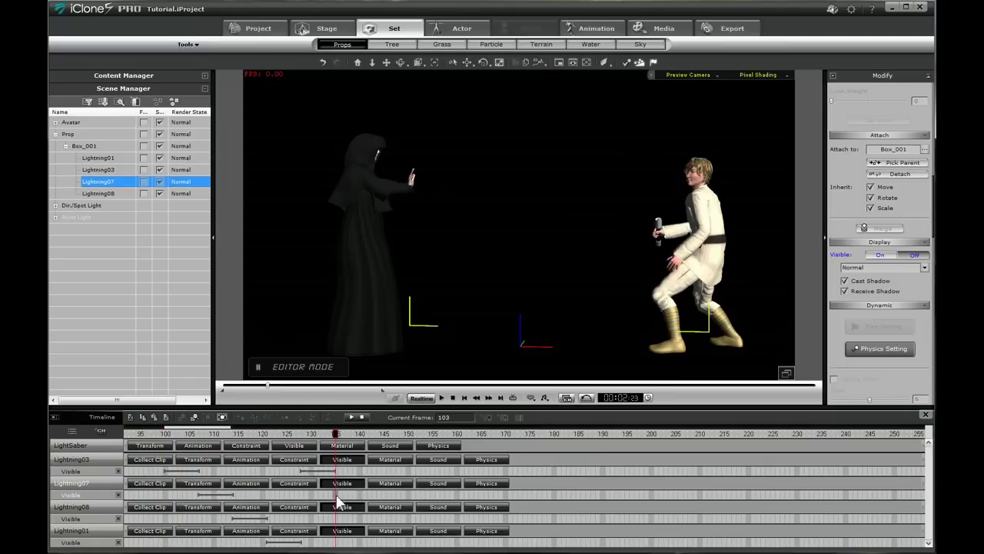
Copy the visibility keys of Lightning08 to frame 142 and those of Lightning01 to frame 149
{"action": "left_click", "coordinate": [219, 521]}
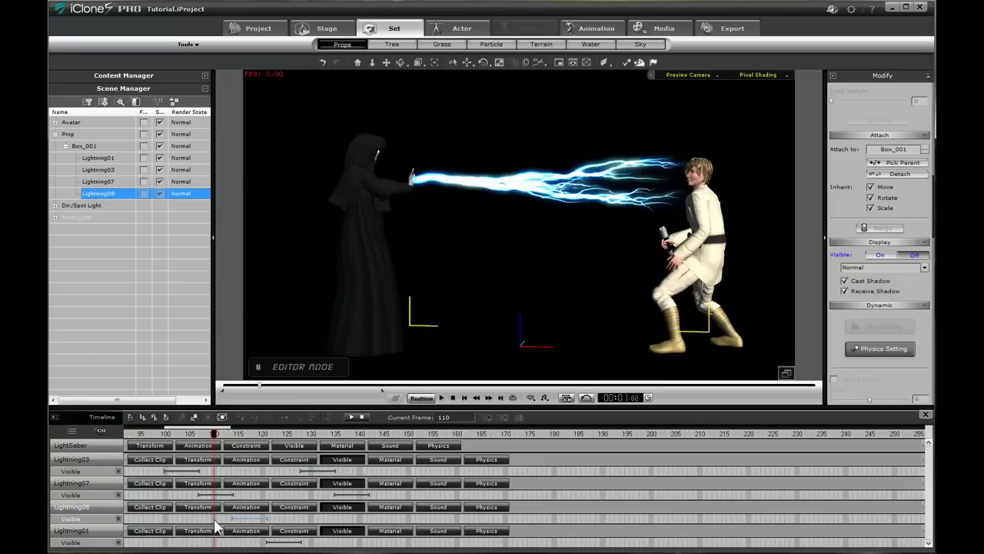
{"action": "left_click", "coordinate": [368, 525]}
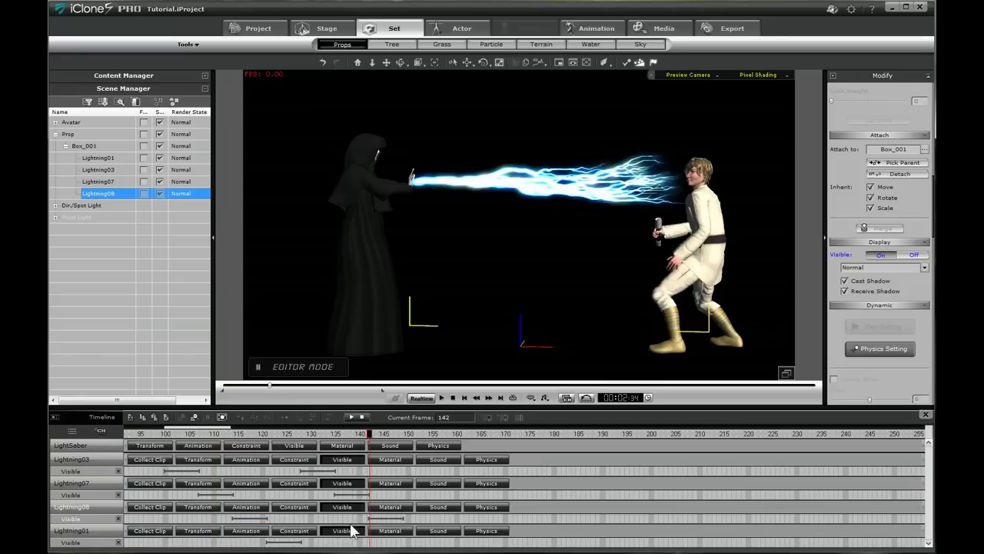
{"action": "left_click", "coordinate": [243, 543]}
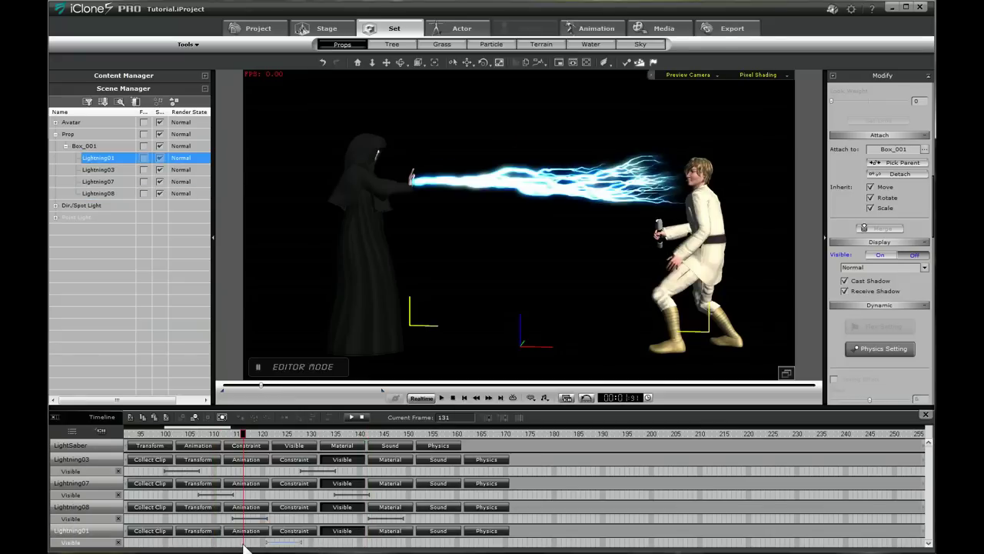
{"action": "left_click", "coordinate": [402, 544]}
Copy both visibility segments of Lightning03 to frame 156 and both of Lightning07 to frame 163
{"action": "left_click", "coordinate": [364, 471]}
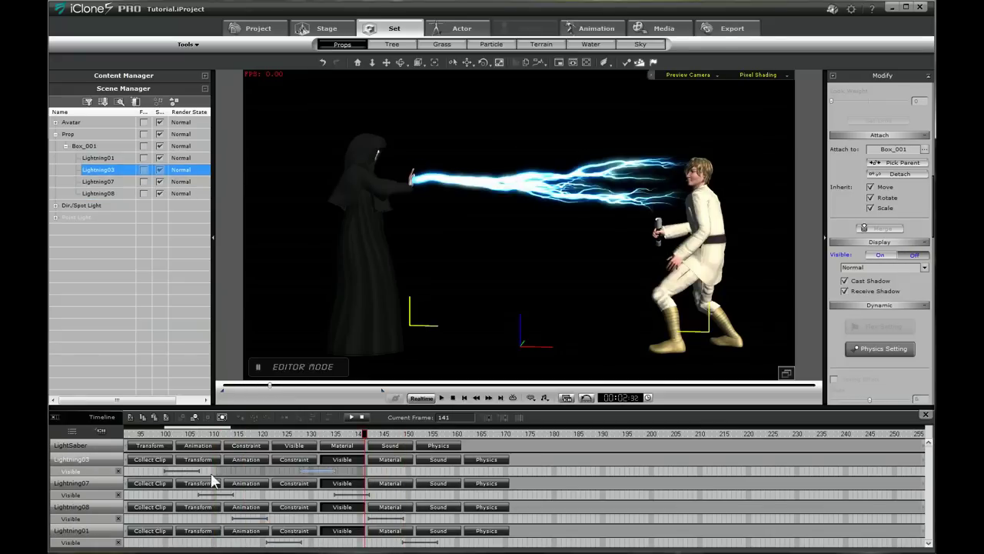
{"action": "left_click", "coordinate": [146, 478]}
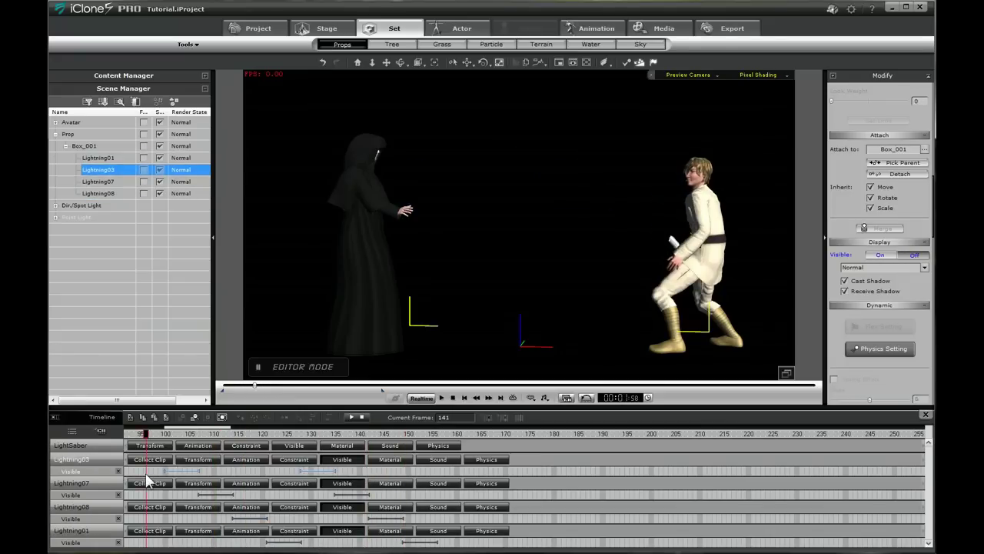
{"action": "left_click", "coordinate": [438, 473]}
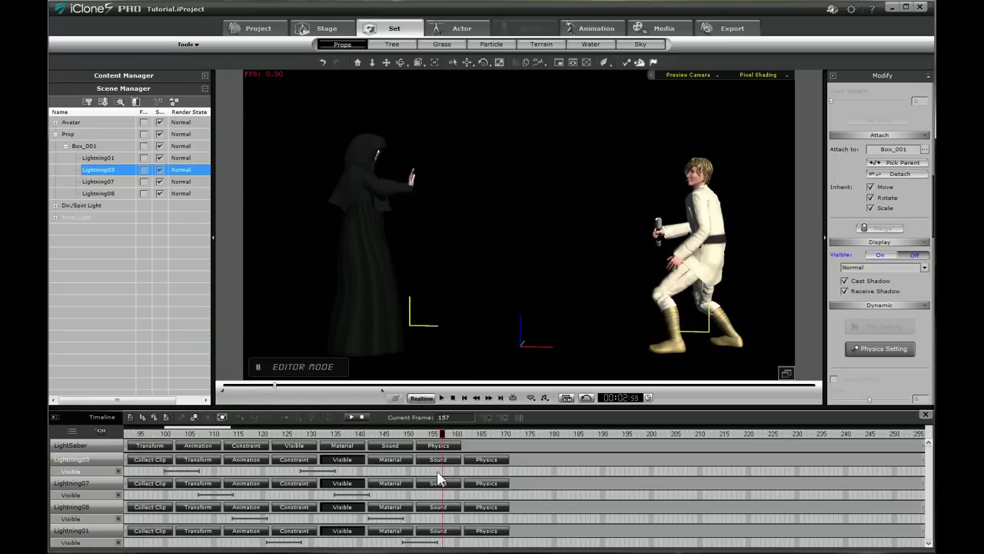
{"action": "left_click", "coordinate": [375, 496]}
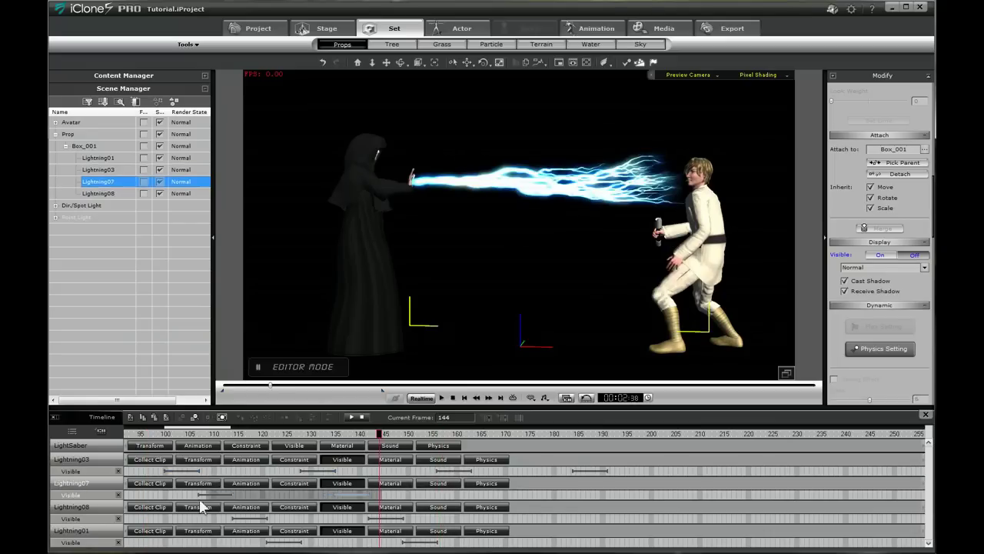
{"action": "left_click", "coordinate": [192, 496]}
{"action": "left_click", "coordinate": [470, 495]}
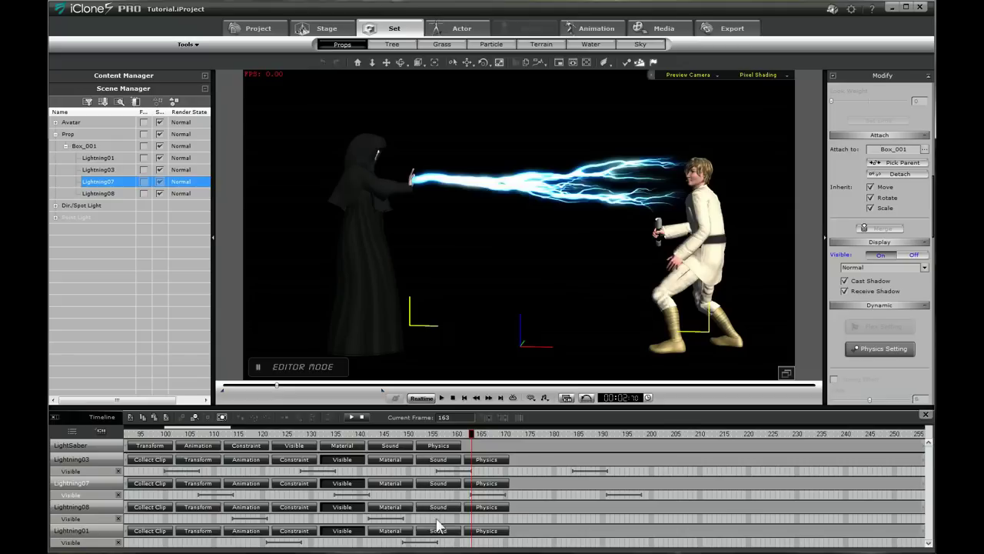
Copy both visibility segments of Lightning08 to frame 170 and both of Lightning01 to frame 177
{"action": "left_click", "coordinate": [416, 522]}
{"action": "left_click", "coordinate": [206, 527]}
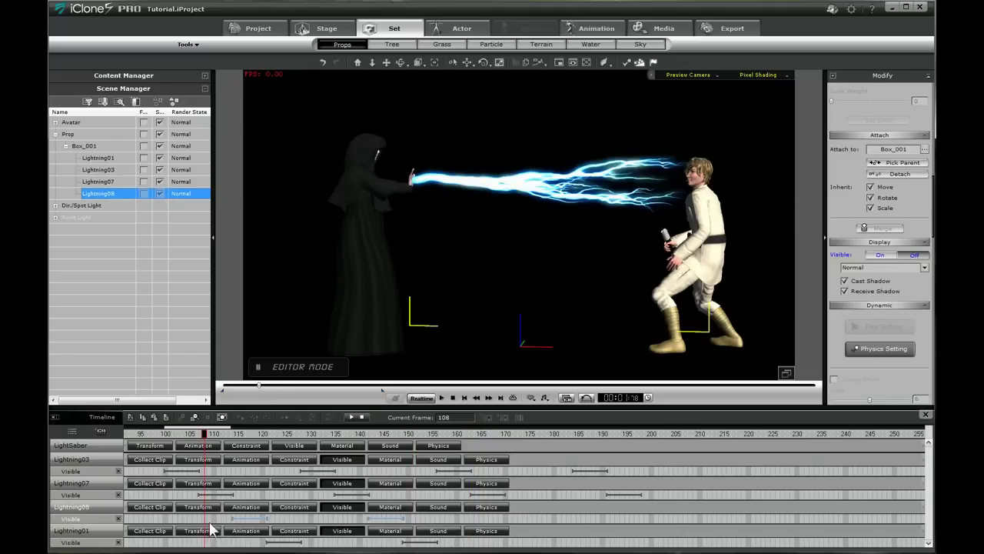
{"action": "left_click", "coordinate": [505, 521]}
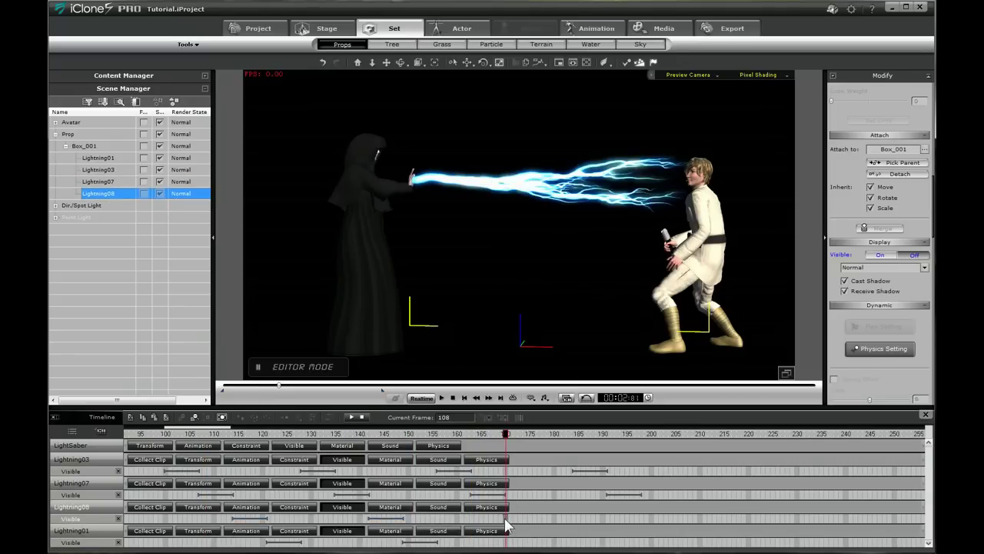
{"action": "left_click", "coordinate": [462, 542]}
{"action": "left_click", "coordinate": [238, 543]}
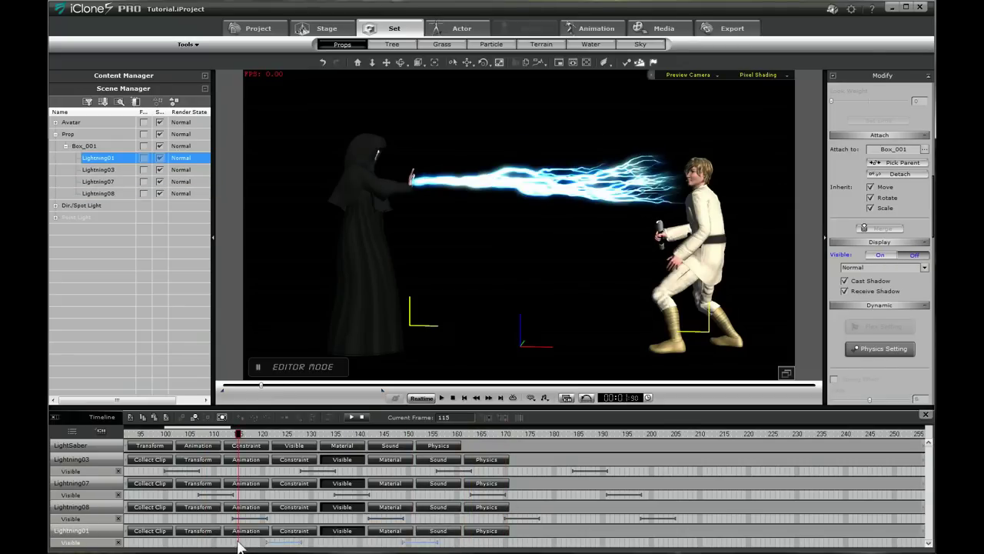
{"action": "left_click", "coordinate": [538, 543]}
Copy all four visibility segments of Lightning03 to frame 212 and all four of Lightning07 to frame 219
{"action": "left_click", "coordinate": [632, 474]}
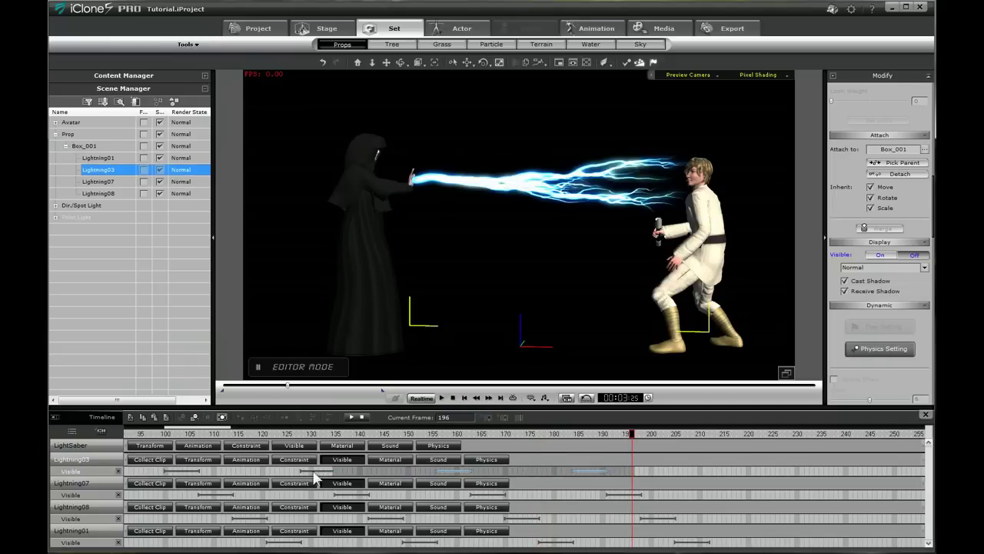
{"action": "left_click", "coordinate": [156, 472]}
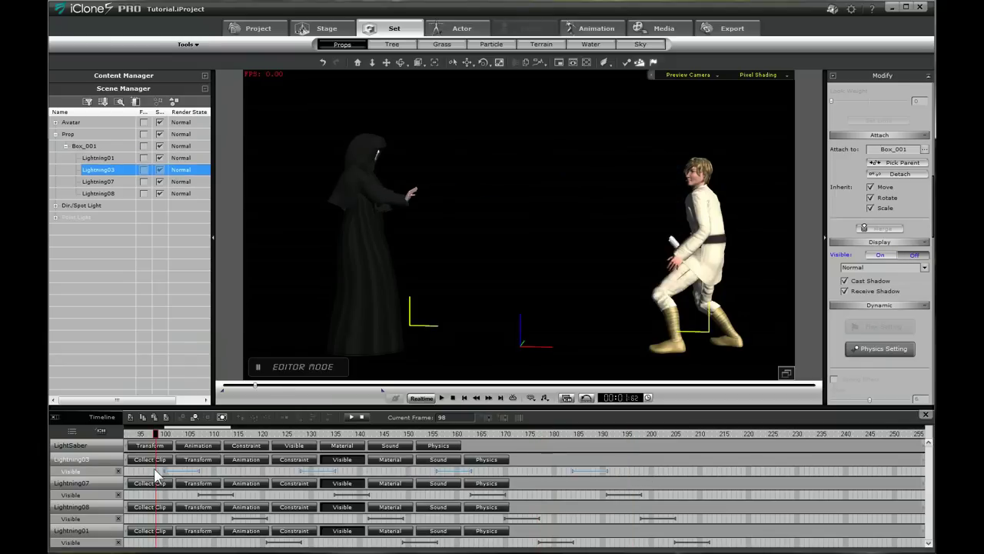
{"action": "left_click", "coordinate": [710, 471]}
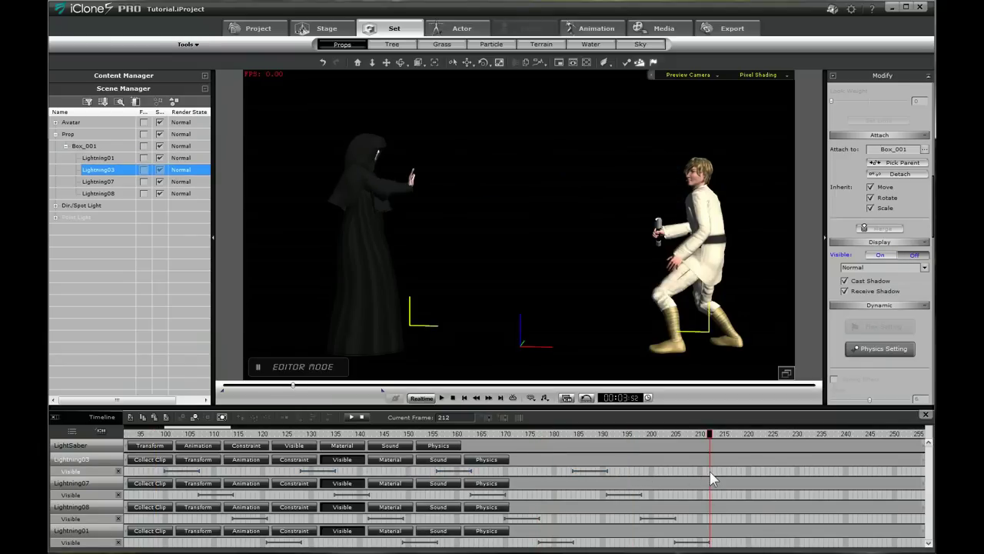
{"action": "left_click", "coordinate": [656, 494]}
{"action": "left_click_drag", "start_coordinate": [632, 504], "coordinate": [187, 500]}
{"action": "left_click", "coordinate": [744, 493]}
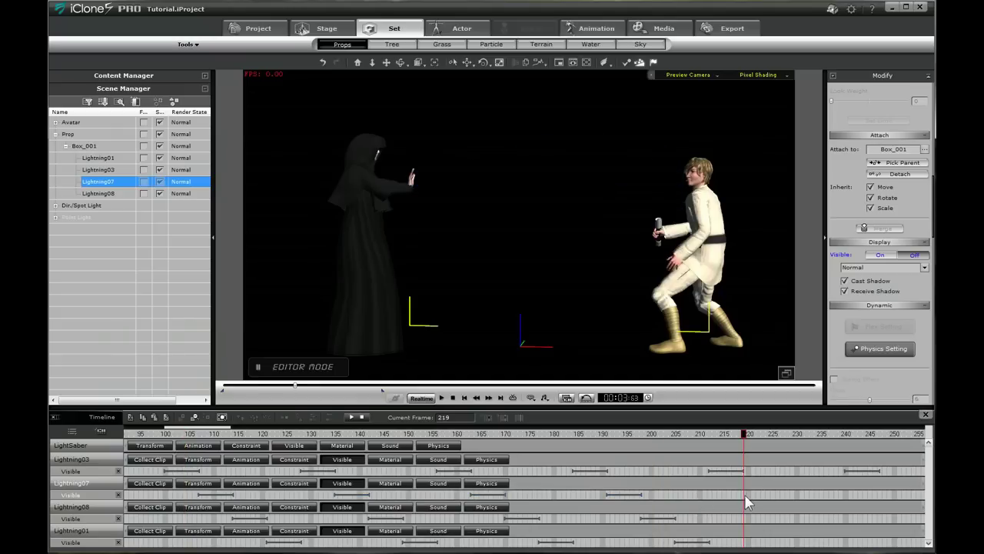
Copy all four visibility segments of Lightning08 to frame 226 and all four of Lightning01 to frame 233
{"action": "left_click_drag", "start_coordinate": [698, 519], "coordinate": [214, 522]}
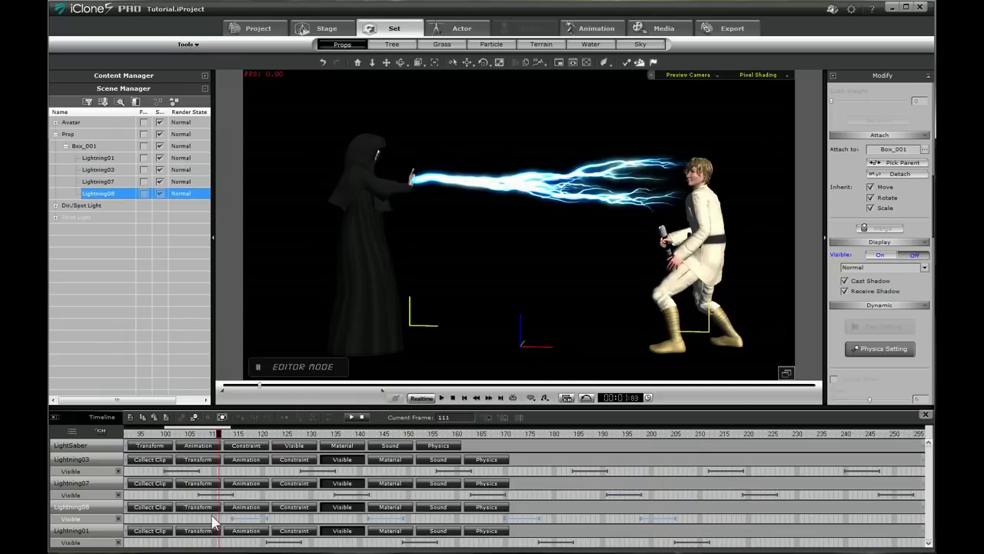
{"action": "left_click", "coordinate": [736, 545]}
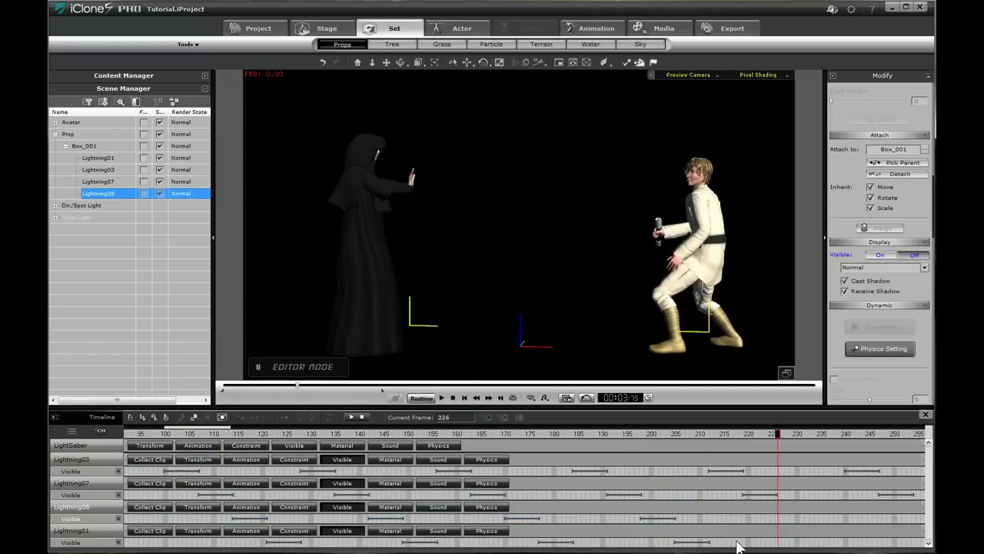
{"action": "left_click_drag", "start_coordinate": [736, 545], "coordinate": [216, 544]}
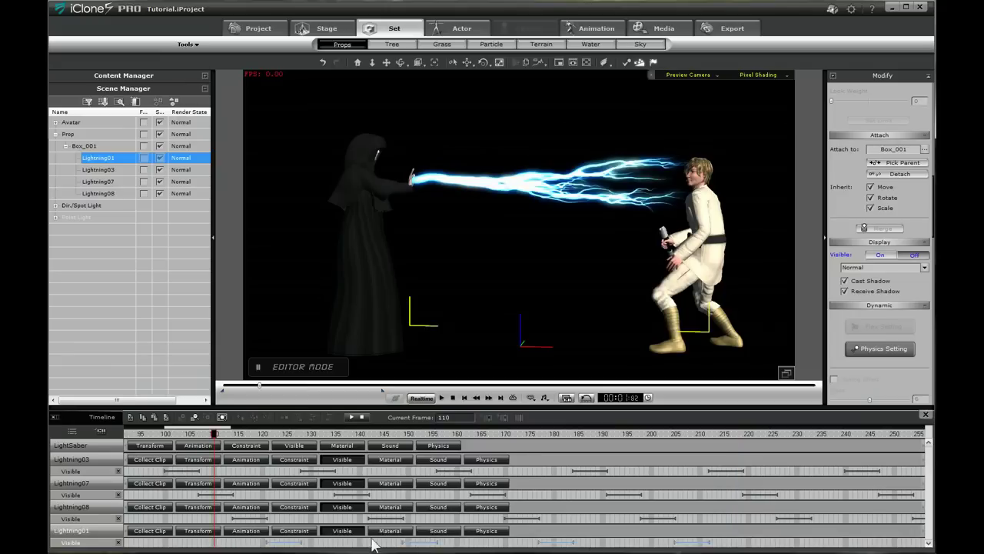
{"action": "left_click", "coordinate": [813, 545]}
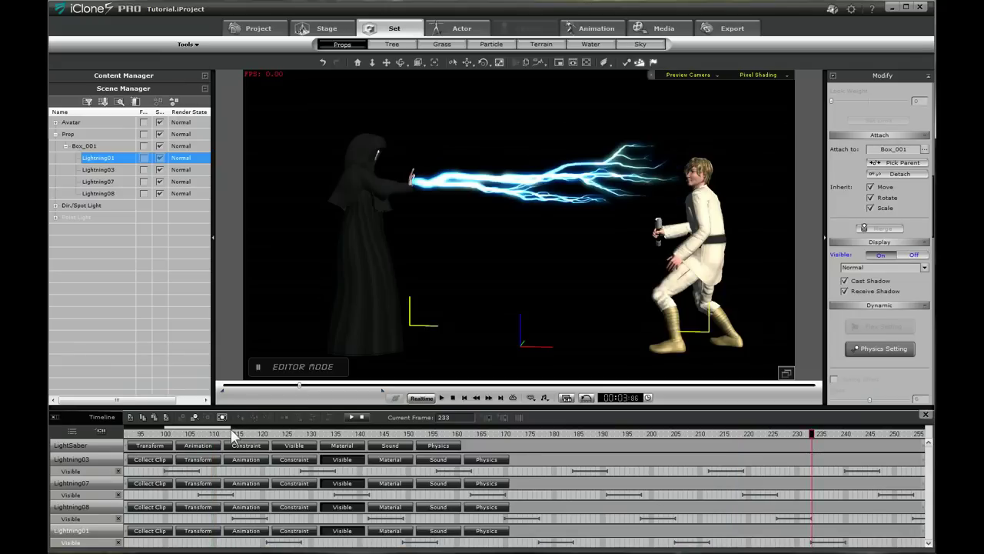
Play back the lightning animation to check the flickering strike, and stop it
{"action": "left_click_drag", "start_coordinate": [231, 428], "coordinate": [258, 432]}
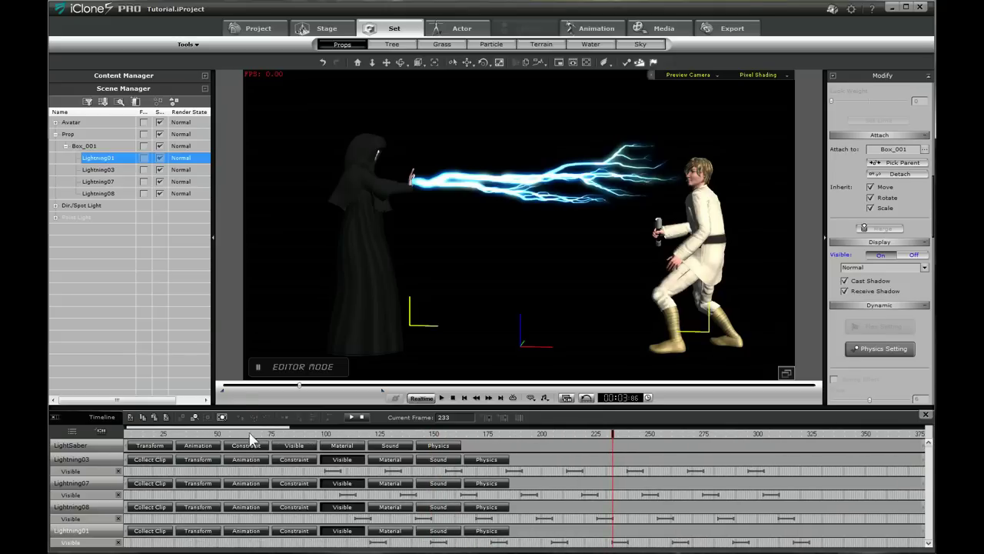
{"action": "left_click", "coordinate": [250, 435]}
{"action": "left_click", "coordinate": [441, 398]}
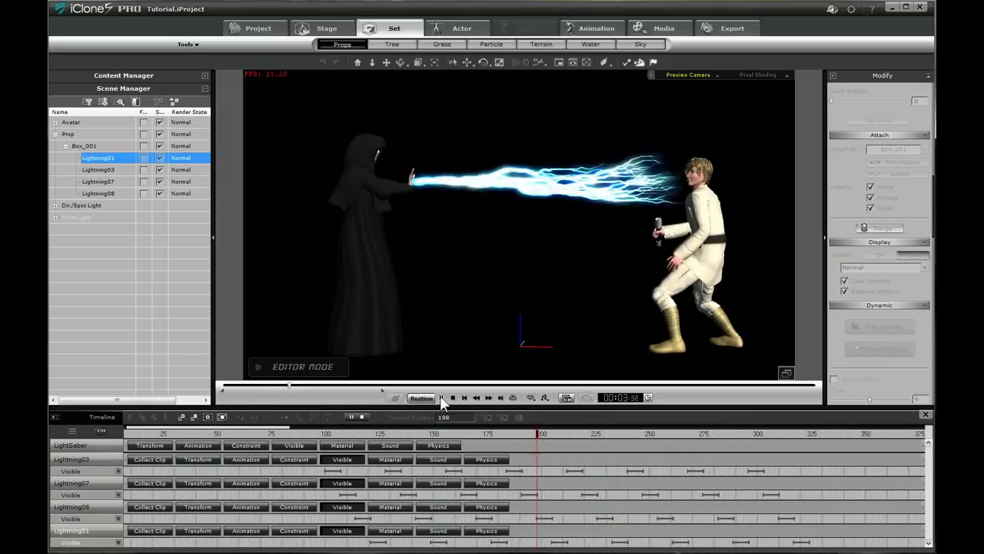
{"action": "left_click", "coordinate": [455, 398]}
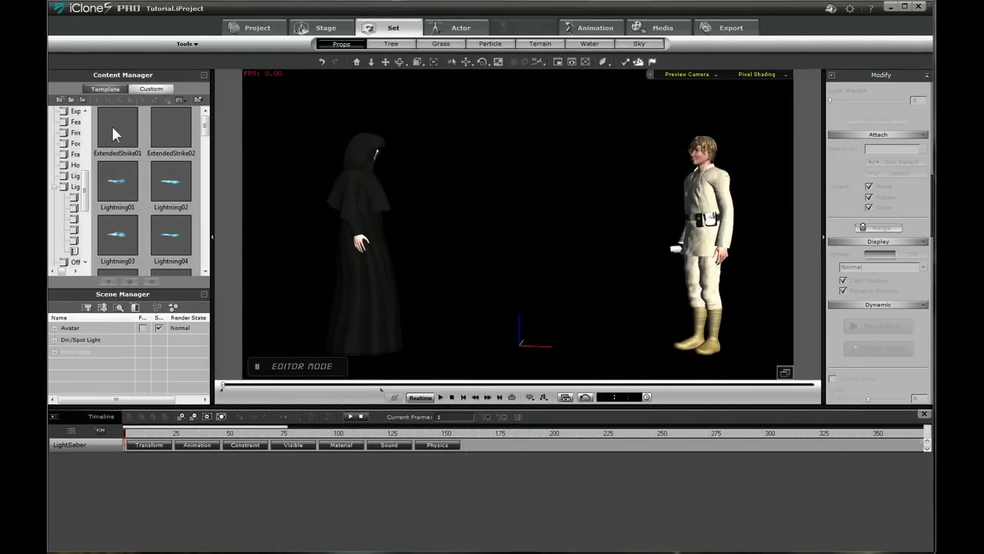
Add the ExtendedStrike01 prop to the scene and, at frame 100, move it to the hooded figure's outstretched hand
{"action": "double_click", "coordinate": [113, 132]}
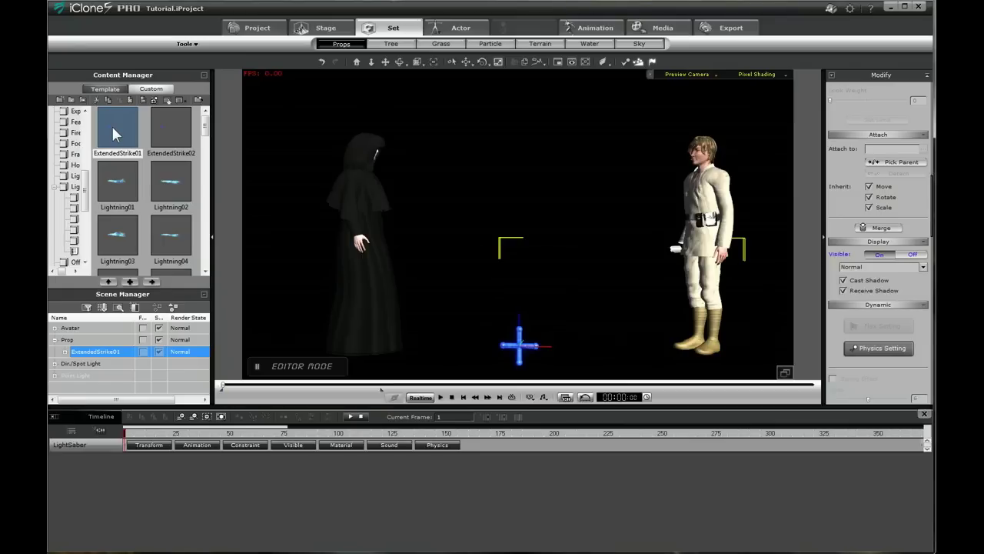
{"action": "left_click_drag", "start_coordinate": [141, 435], "coordinate": [338, 444]}
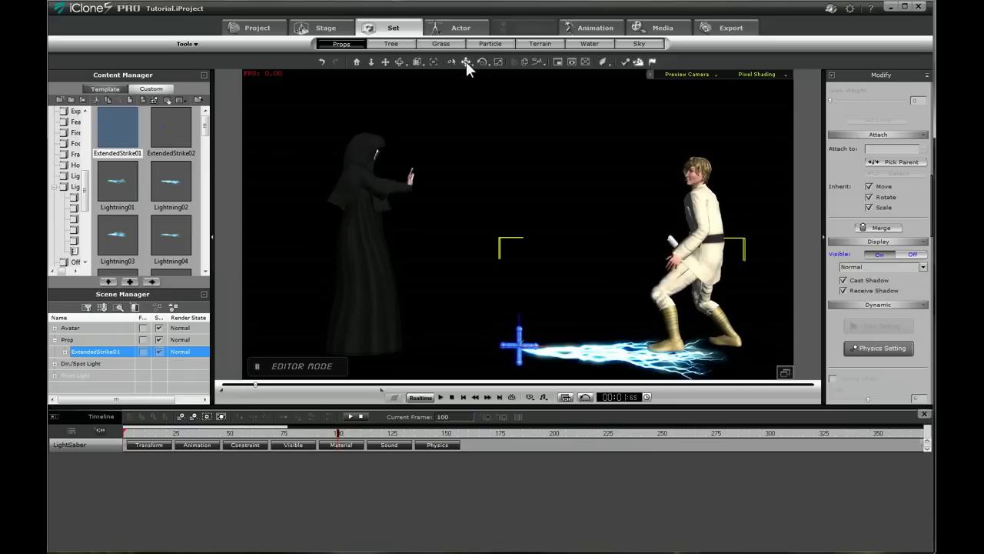
{"action": "left_click_drag", "start_coordinate": [539, 265], "coordinate": [514, 262]}
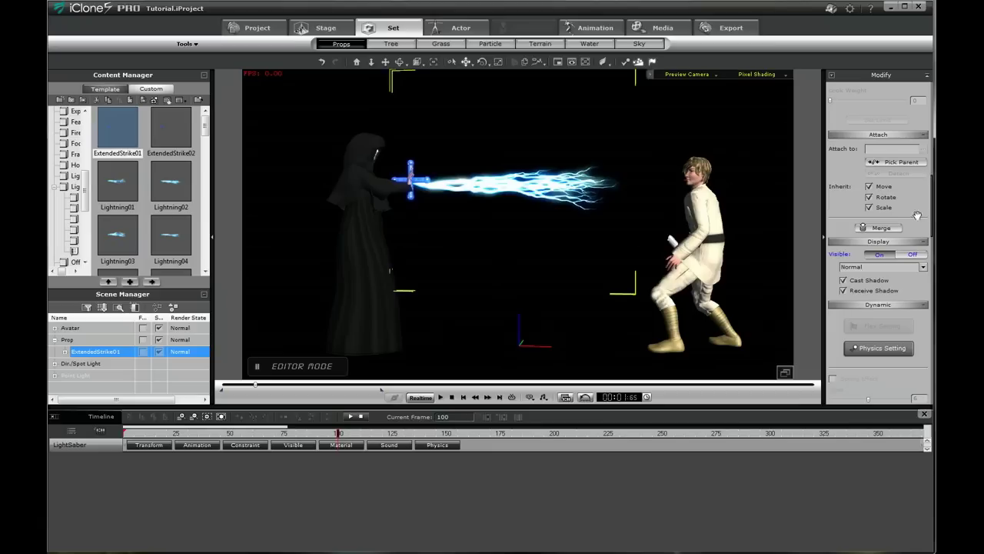
Set the opacity of ExtendedStrike01's 16 - Default material to 0 and enlarge the prop until the lightning reaches the opposite character
{"action": "scroll", "coordinate": [932, 219], "scroll_direction": "down", "scroll_amount": 10}
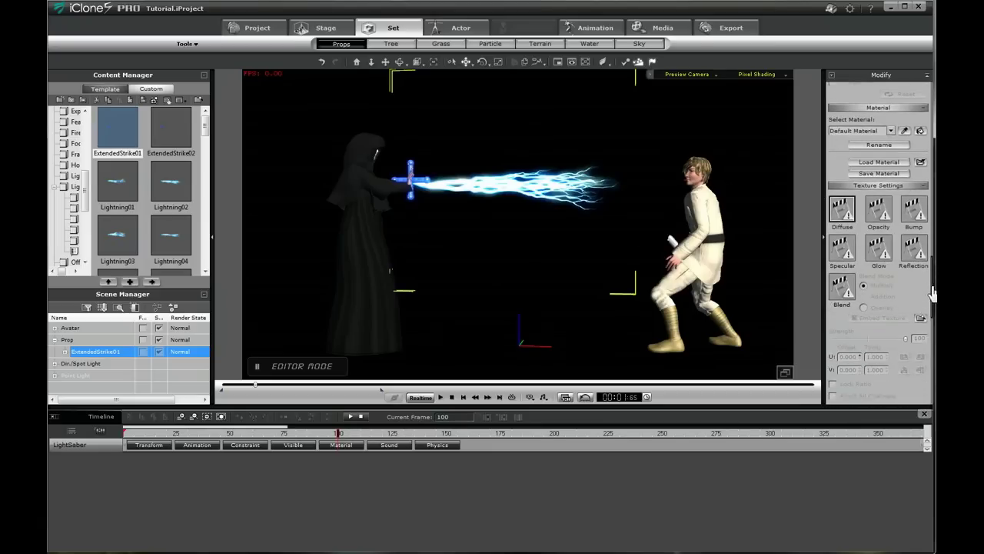
{"action": "left_click", "coordinate": [891, 131]}
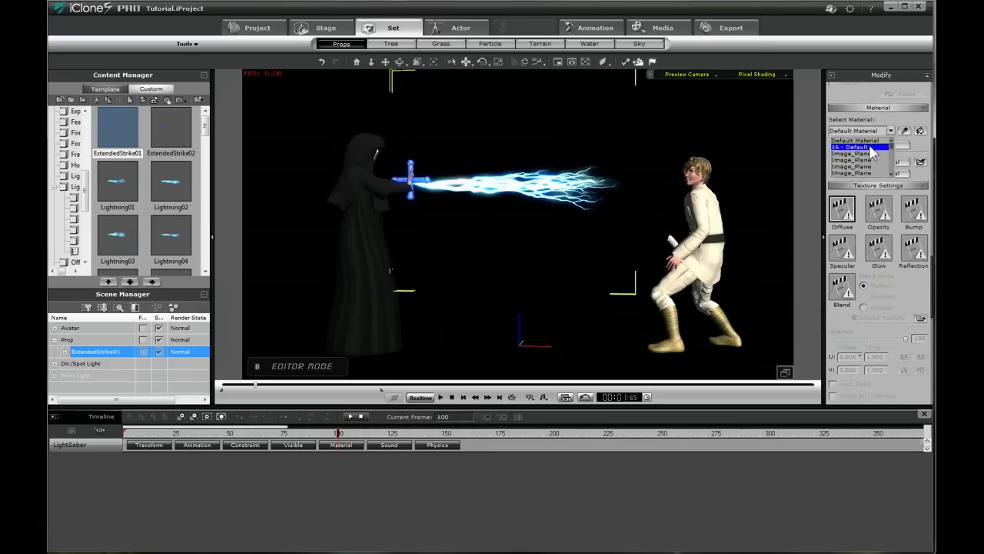
{"action": "left_click", "coordinate": [876, 145]}
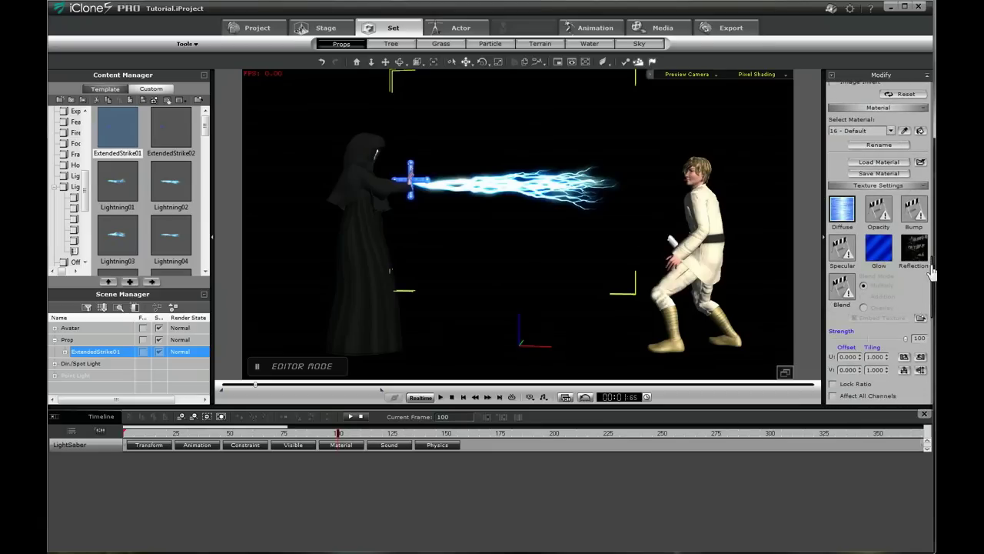
{"action": "left_click_drag", "start_coordinate": [932, 269], "coordinate": [935, 311]}
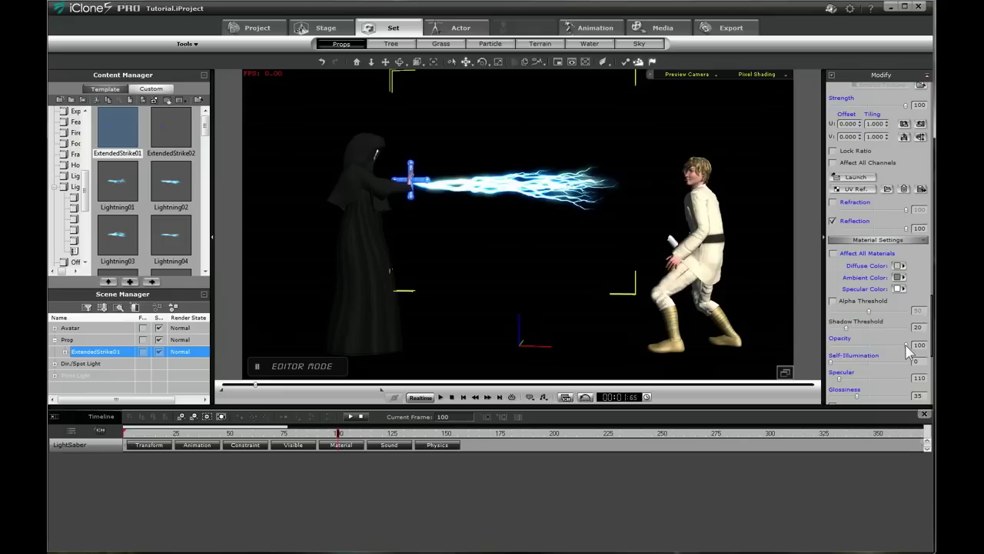
{"action": "left_click_drag", "start_coordinate": [898, 347], "coordinate": [813, 347]}
{"action": "left_click", "coordinate": [498, 61]}
{"action": "left_click_drag", "start_coordinate": [473, 190], "coordinate": [502, 181]}
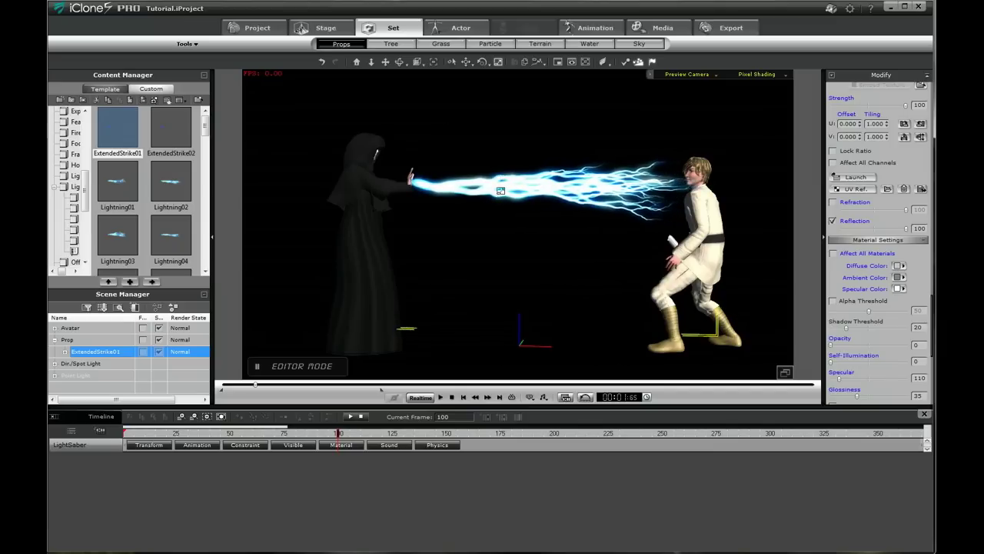
List the Lightning01, Lightning02, Lightning04, Lightning09 and Lightning10 props in the timeline
{"action": "left_click", "coordinate": [71, 431]}
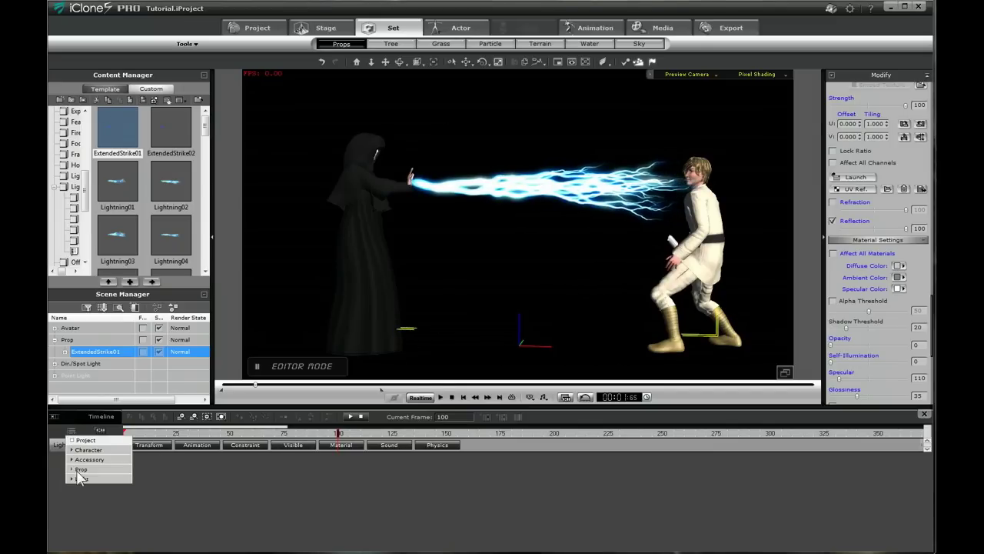
{"action": "left_click", "coordinate": [78, 470]}
{"action": "left_click", "coordinate": [73, 488]}
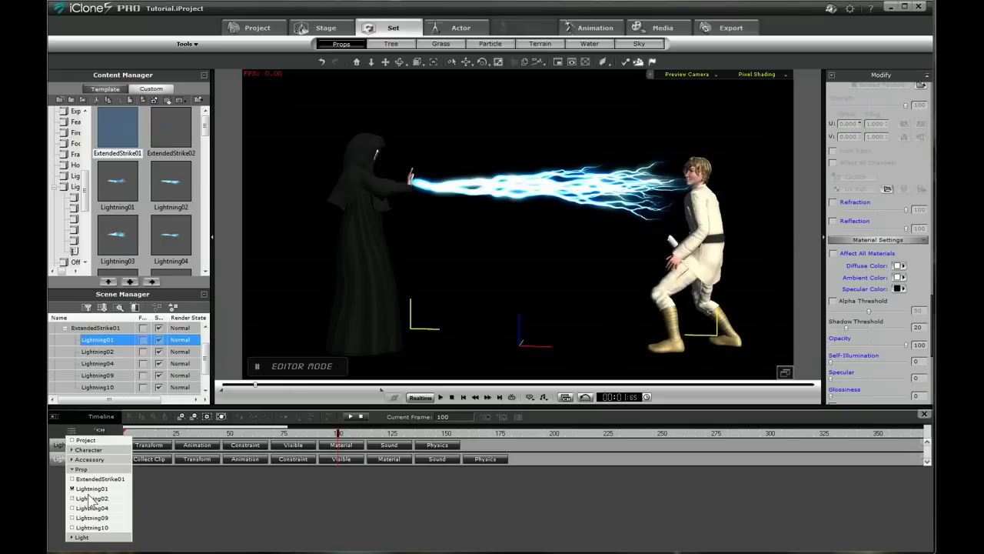
{"action": "left_click", "coordinate": [90, 498]}
{"action": "left_click", "coordinate": [90, 507]}
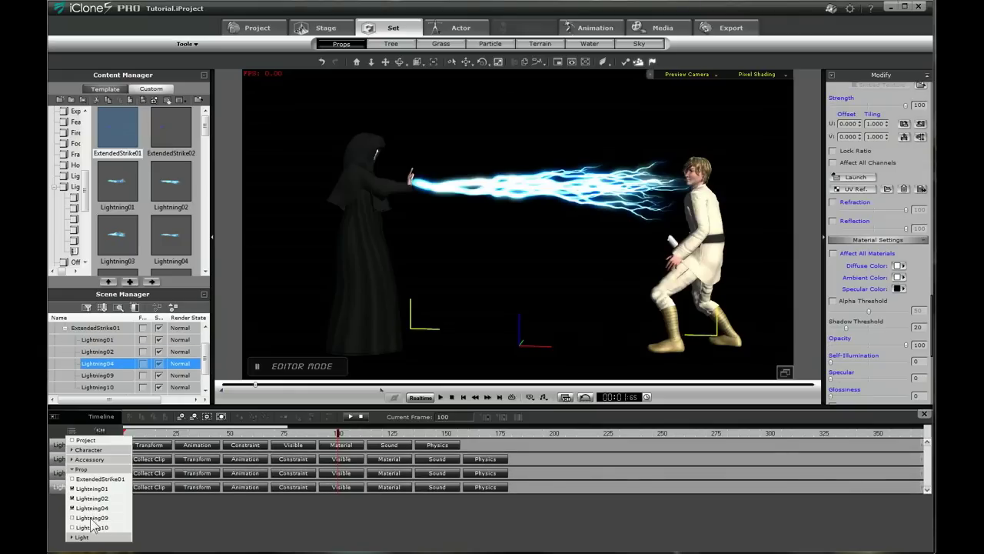
{"action": "left_click", "coordinate": [90, 517]}
{"action": "left_click", "coordinate": [89, 528]}
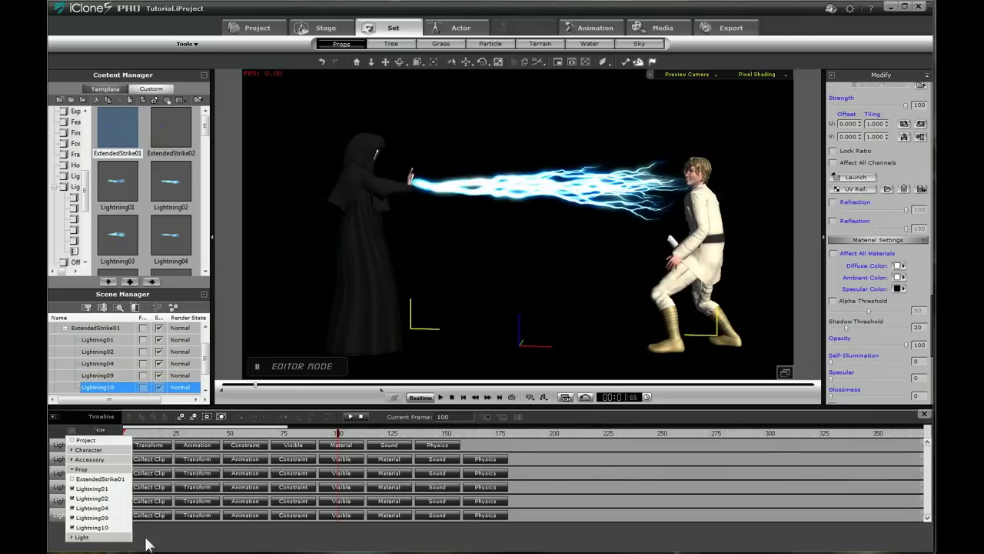
Show the Visible tracks of all five lightning props in the timeline
{"action": "left_click", "coordinate": [347, 515]}
{"action": "left_click", "coordinate": [347, 501]}
{"action": "left_click", "coordinate": [343, 486]}
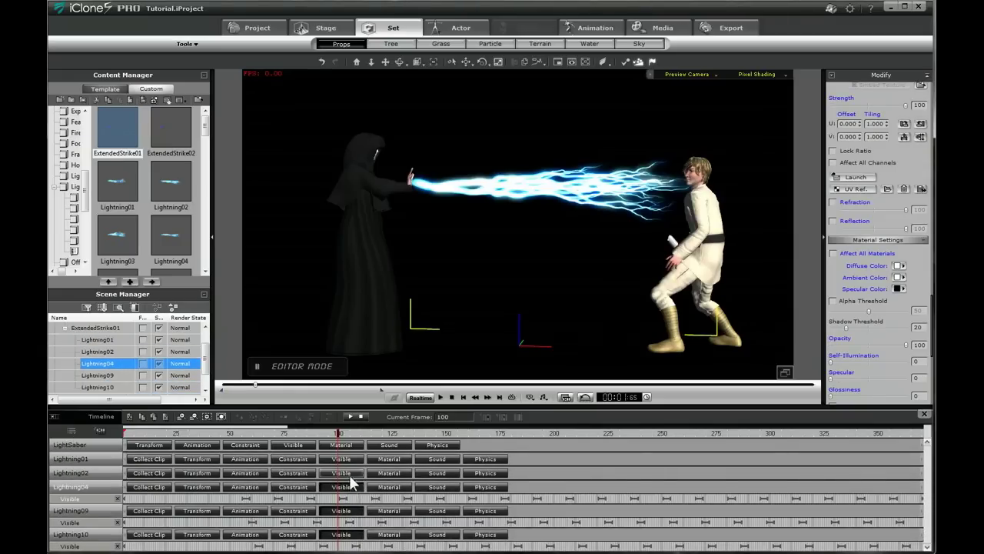
{"action": "left_click", "coordinate": [344, 473]}
{"action": "left_click", "coordinate": [344, 459]}
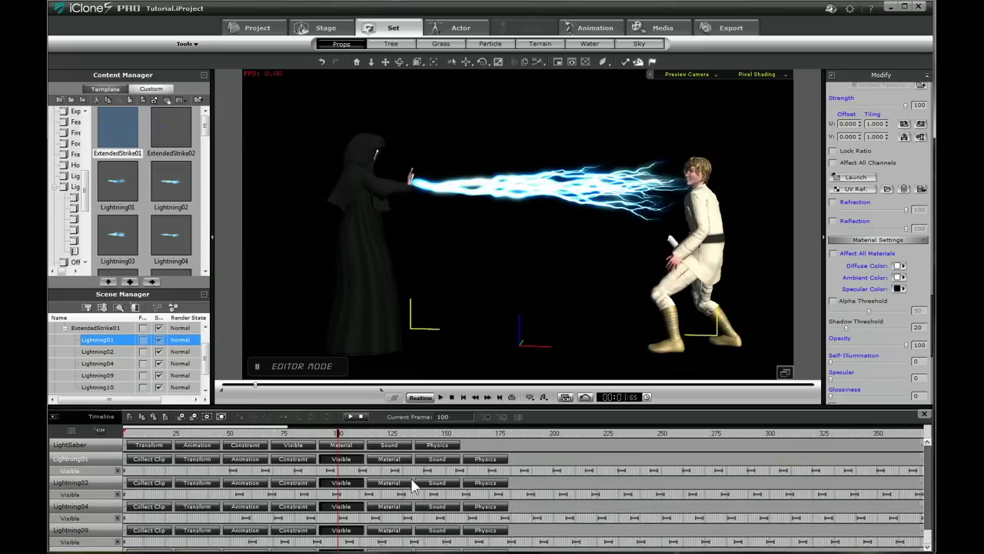
Scrub back before frame 100, list ExtendedStrike01 in the timeline and show its Transform and Material tracks
{"action": "scroll", "coordinate": [416, 487], "scroll_direction": "down", "scroll_amount": 1}
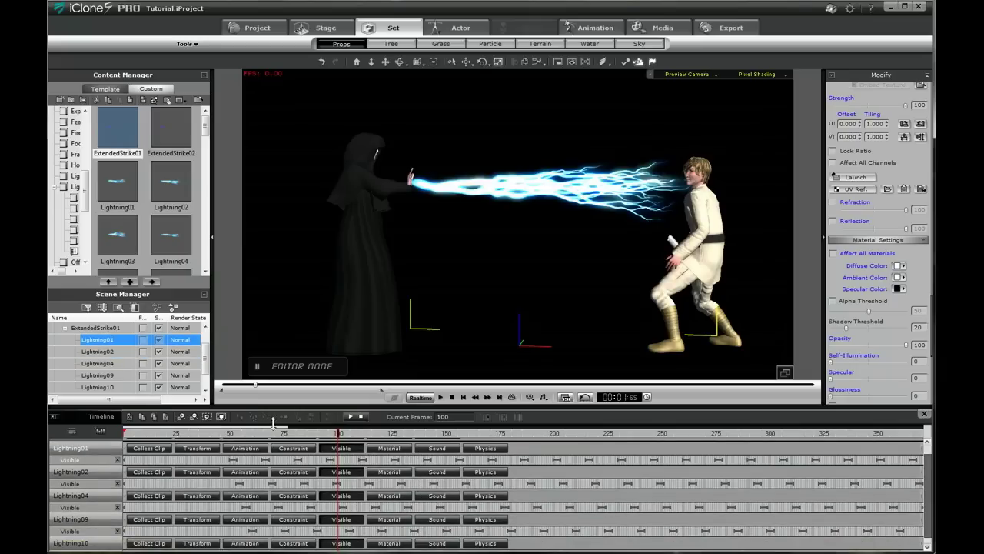
{"action": "mouse_move", "coordinate": [277, 433]}
{"action": "left_mouse_down"}
{"action": "mouse_move", "coordinate": [318, 432]}
{"action": "mouse_move", "coordinate": [268, 433]}
{"action": "left_mouse_up"}
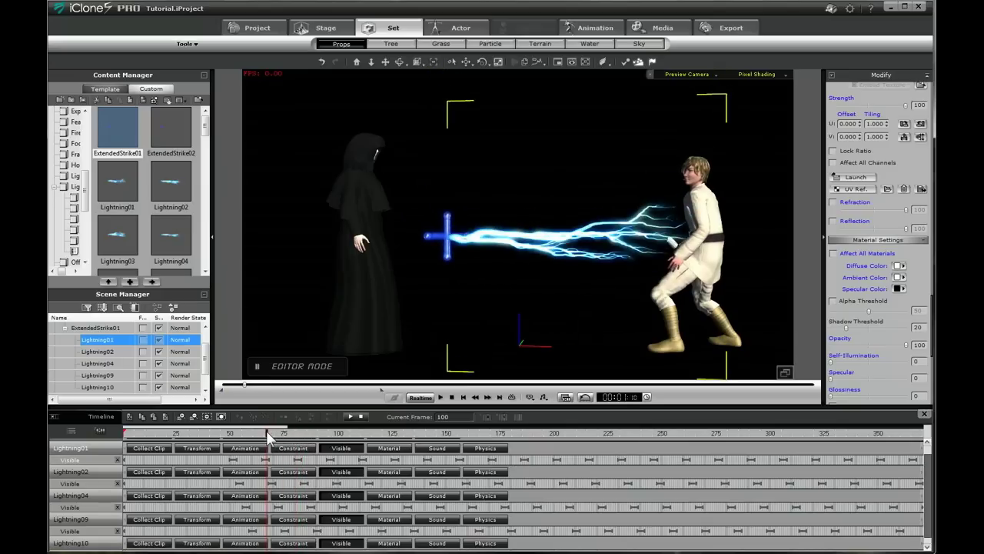
{"action": "left_click", "coordinate": [71, 432]}
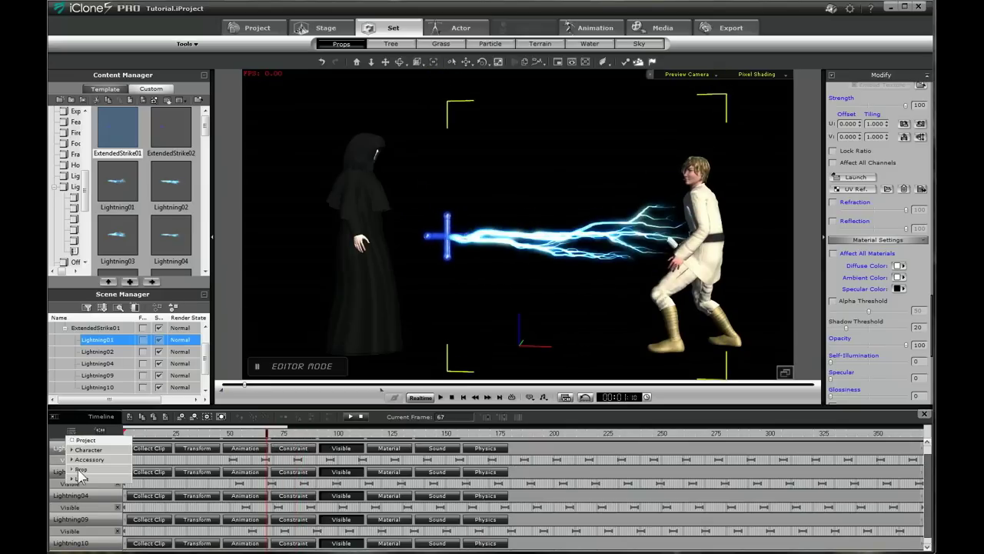
{"action": "left_click", "coordinate": [80, 471]}
{"action": "left_click", "coordinate": [87, 479]}
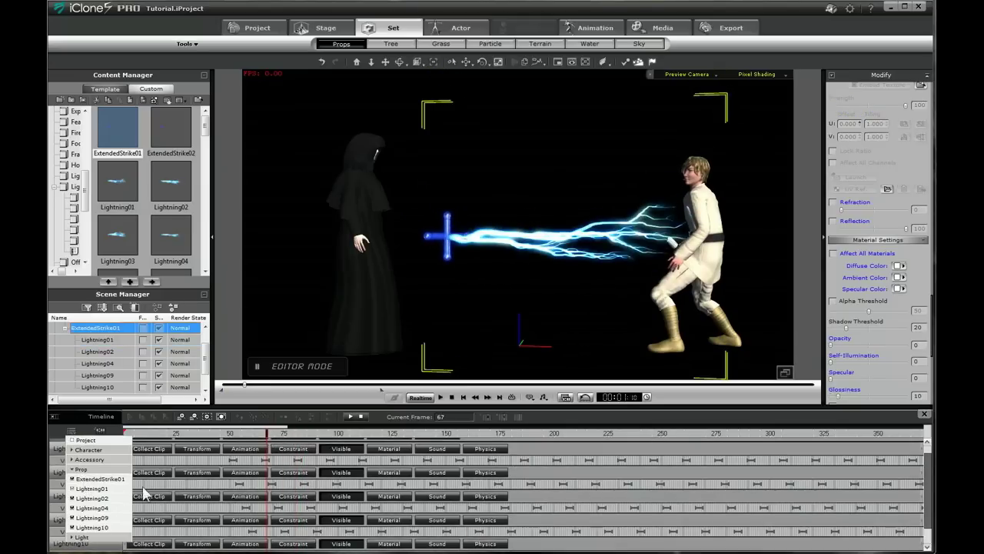
{"action": "left_click", "coordinate": [179, 483]}
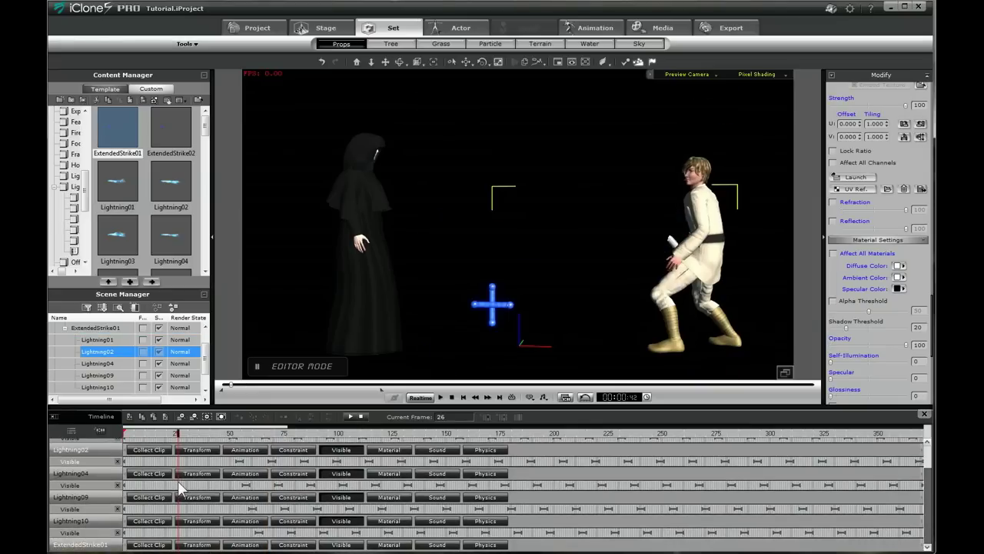
{"action": "left_click", "coordinate": [193, 544]}
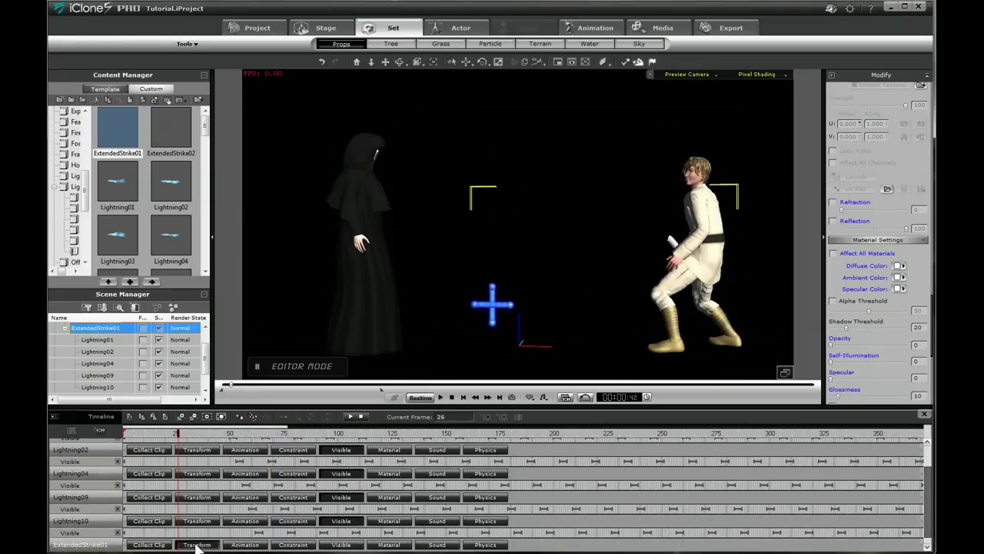
{"action": "left_click", "coordinate": [380, 546]}
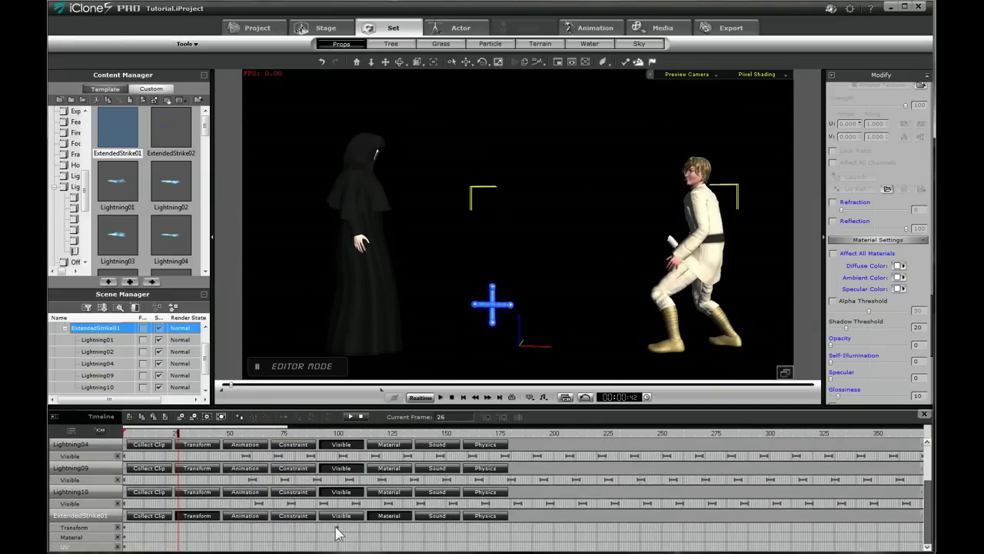
Move ExtendedStrike01's Transform and Material keys from frame 100 to frame 1
{"action": "left_click", "coordinate": [338, 531]}
{"action": "left_click", "coordinate": [134, 531]}
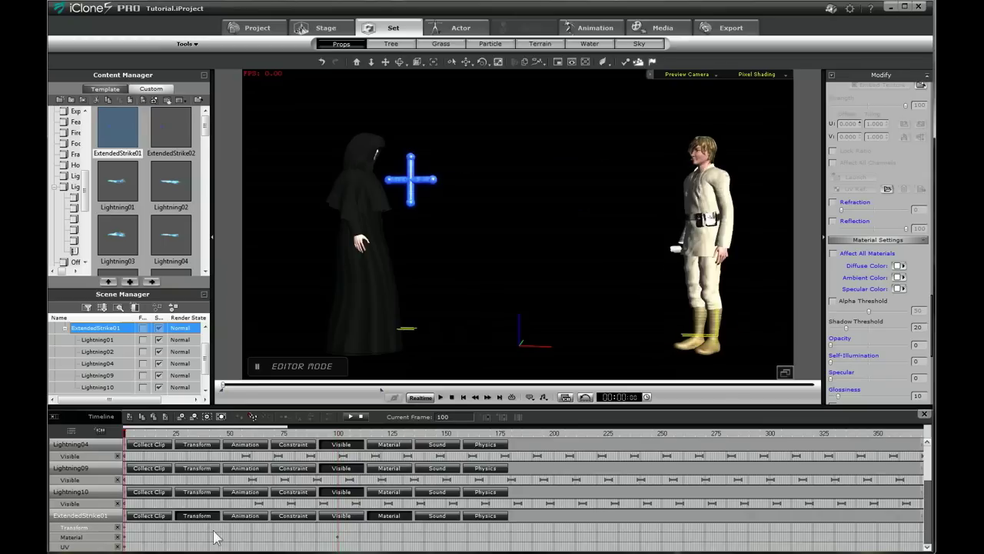
{"action": "left_click", "coordinate": [339, 540]}
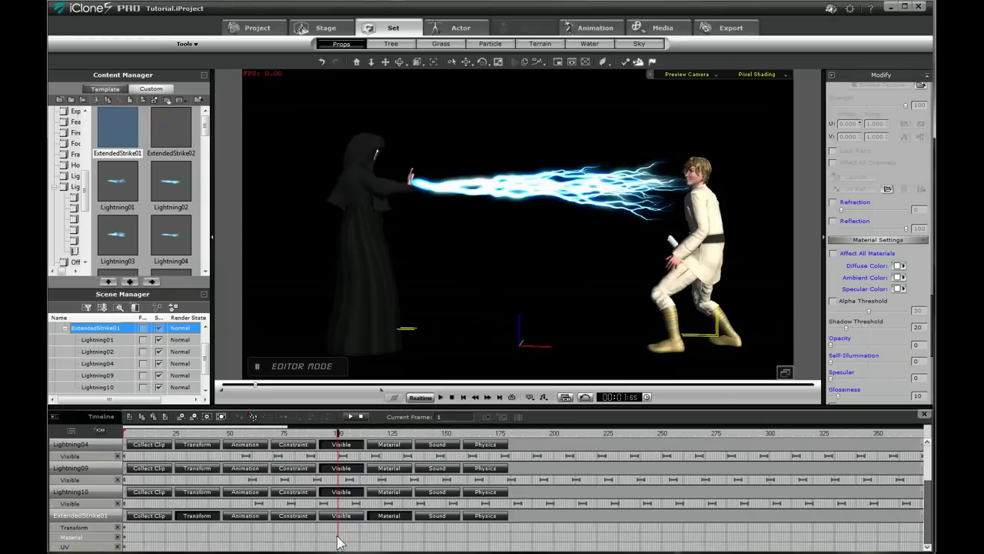
{"action": "left_click", "coordinate": [123, 543]}
Delete the early visibility keys of Lightning02 and Lightning04, up to around frame 100
{"action": "scroll", "coordinate": [202, 520], "scroll_direction": "up", "scroll_amount": 1}
{"action": "scroll", "coordinate": [377, 530], "scroll_direction": "up", "scroll_amount": 1}
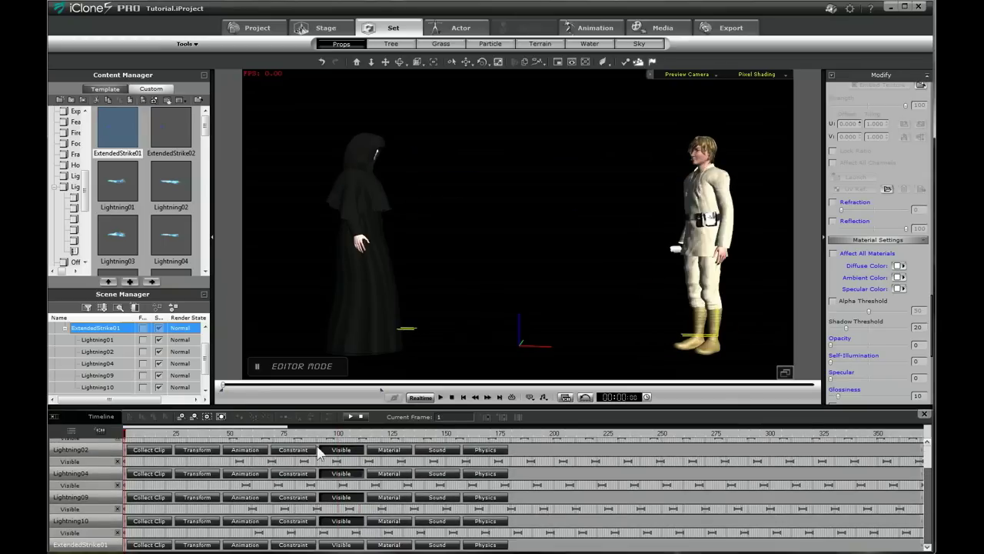
{"action": "left_click_drag", "start_coordinate": [241, 436], "coordinate": [339, 440]}
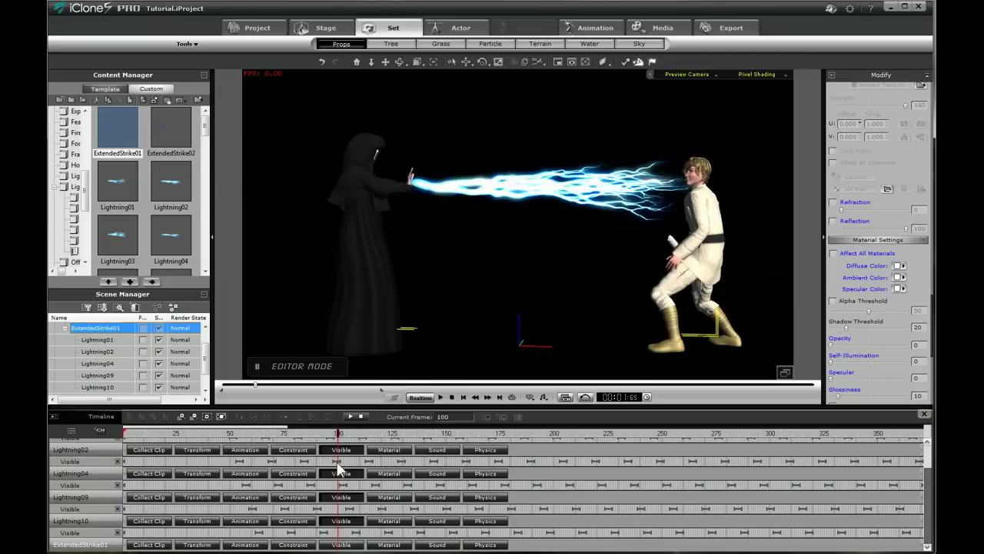
{"action": "left_click", "coordinate": [343, 465]}
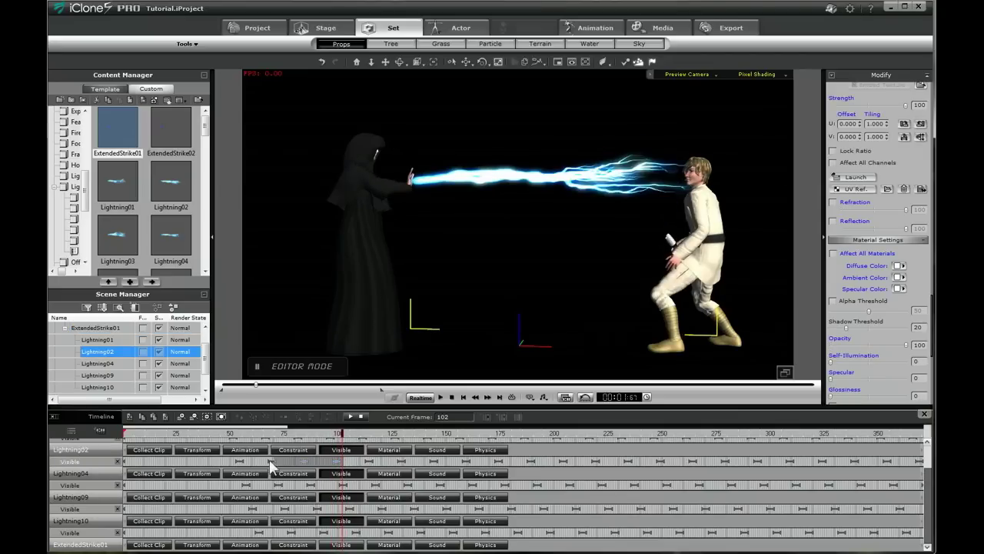
{"action": "left_click", "coordinate": [230, 465]}
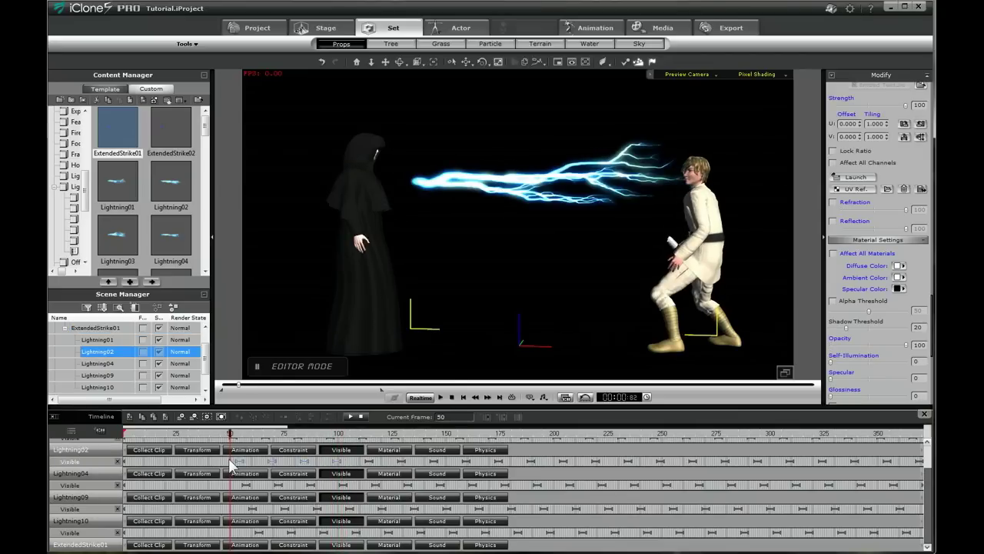
{"action": "left_click", "coordinate": [332, 485]}
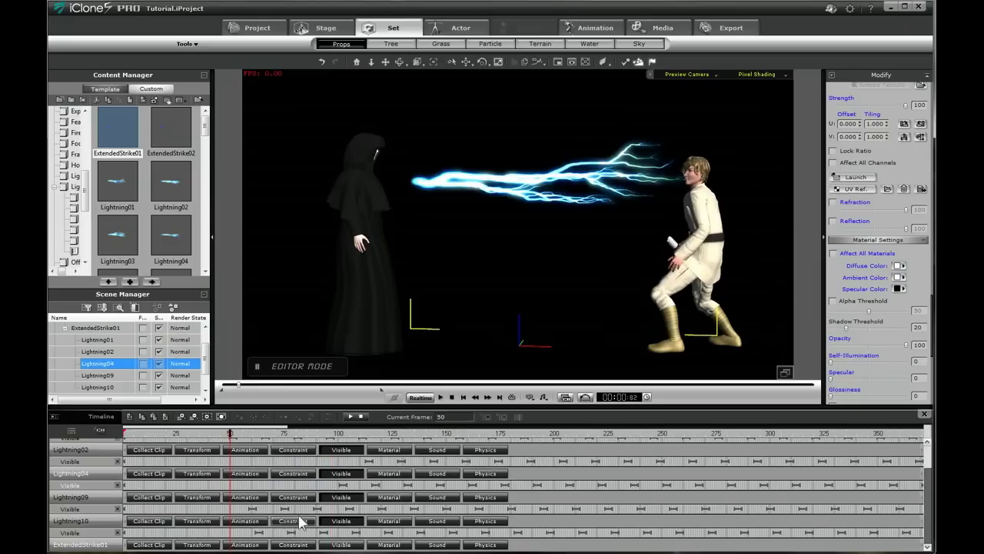
Delete the early visibility keys of Lightning09, Lightning10 and Lightning01, up to around frame 100
{"action": "left_click", "coordinate": [326, 510]}
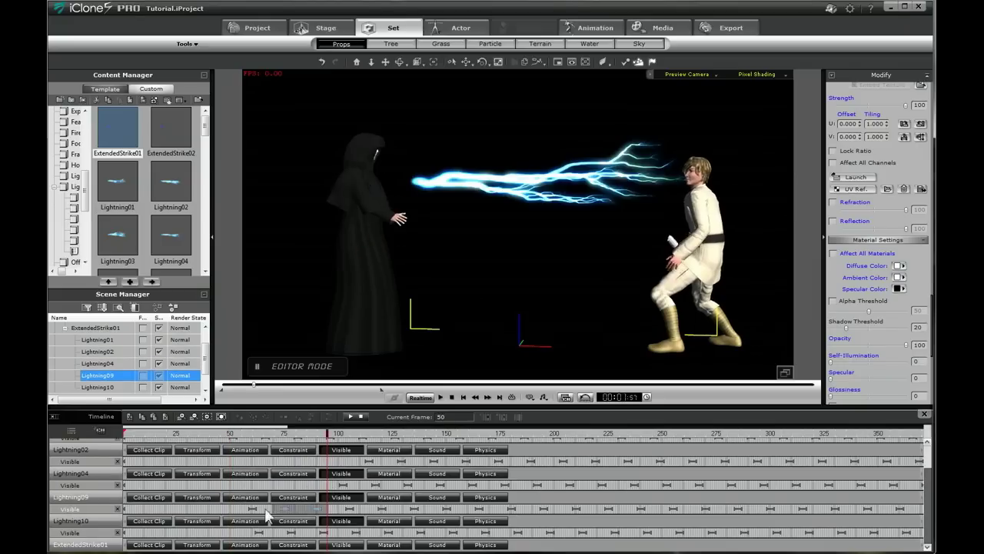
{"action": "left_click", "coordinate": [331, 533]}
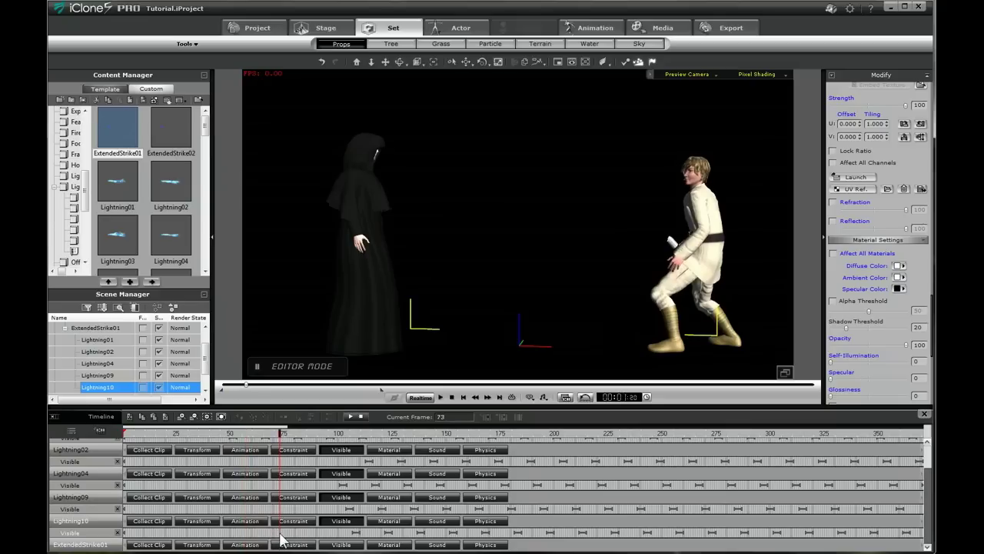
{"action": "scroll", "coordinate": [280, 540], "scroll_direction": "up", "scroll_amount": 1}
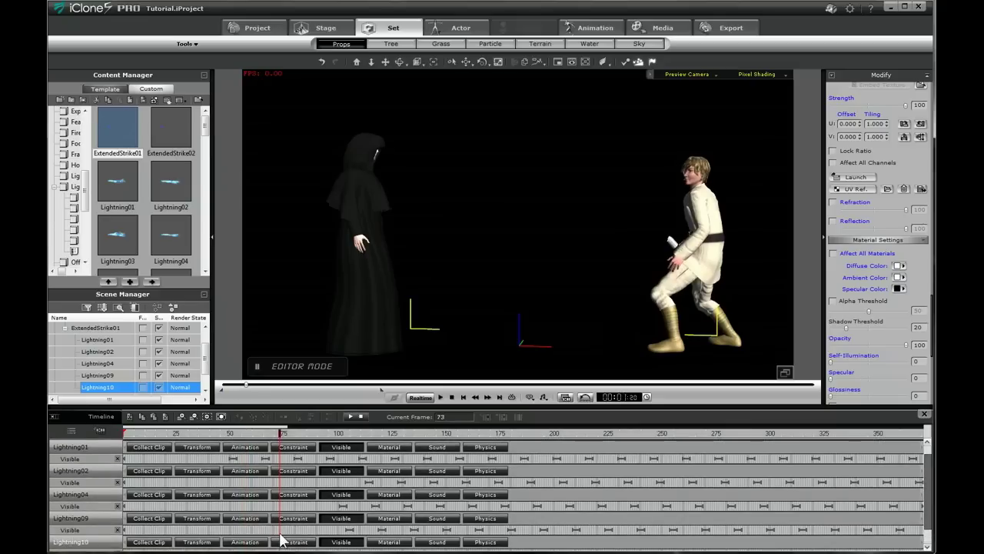
{"action": "left_click", "coordinate": [323, 435]}
{"action": "left_click_drag", "start_coordinate": [328, 438], "coordinate": [219, 456]}
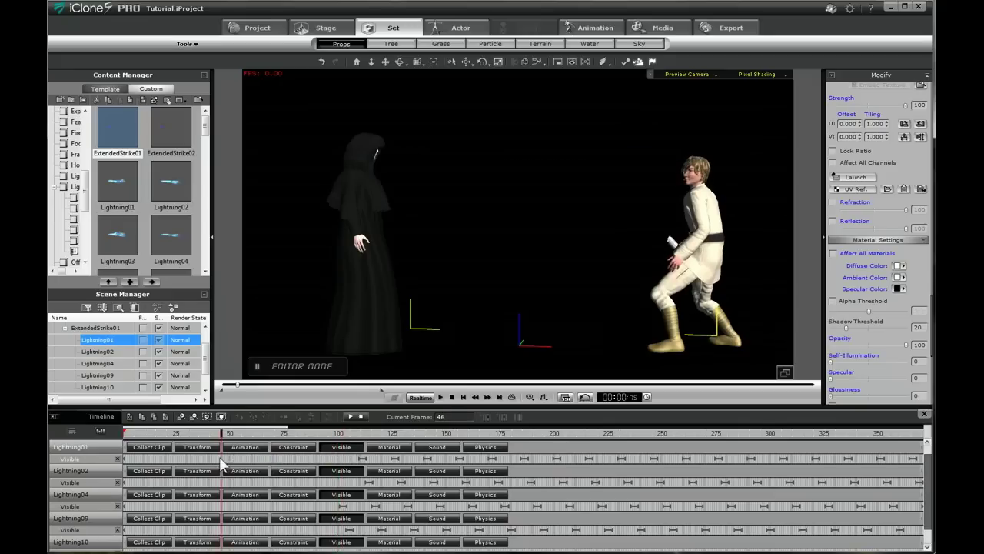
Scrub through the frames before 100 and play the animation to check the lightning strike against the gesture
{"action": "left_click", "coordinate": [286, 434]}
{"action": "left_click_drag", "start_coordinate": [289, 438], "coordinate": [310, 449]}
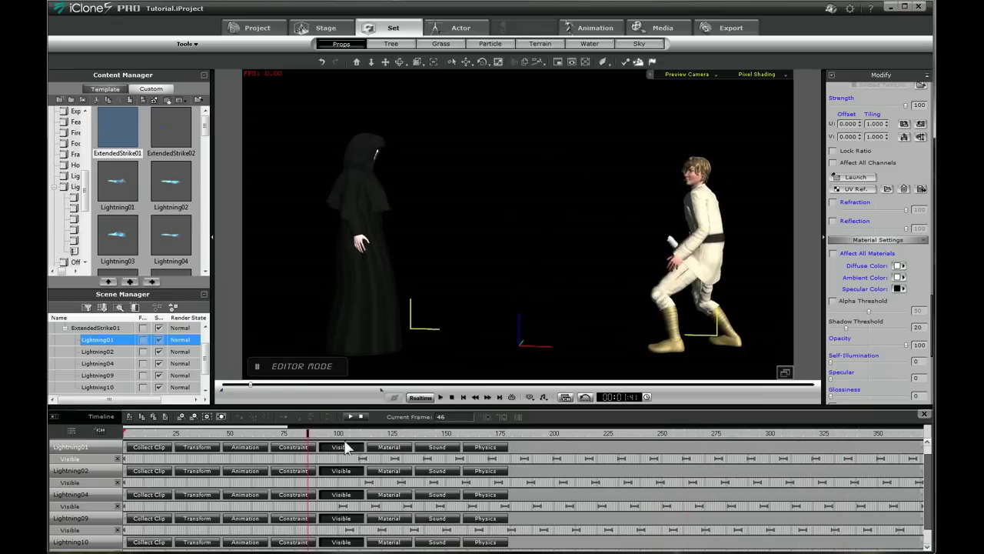
{"action": "left_click", "coordinate": [441, 397]}
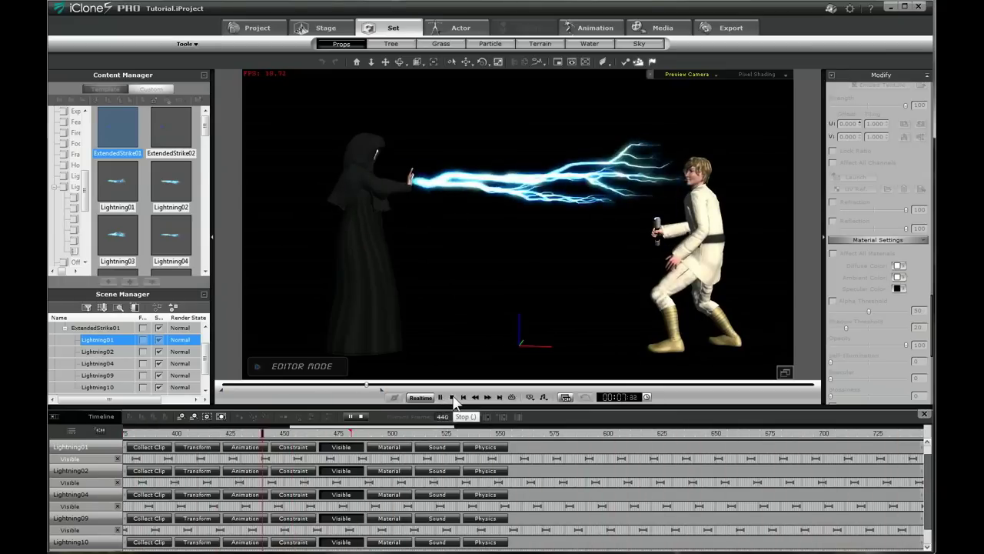
{"action": "left_click", "coordinate": [452, 397]}
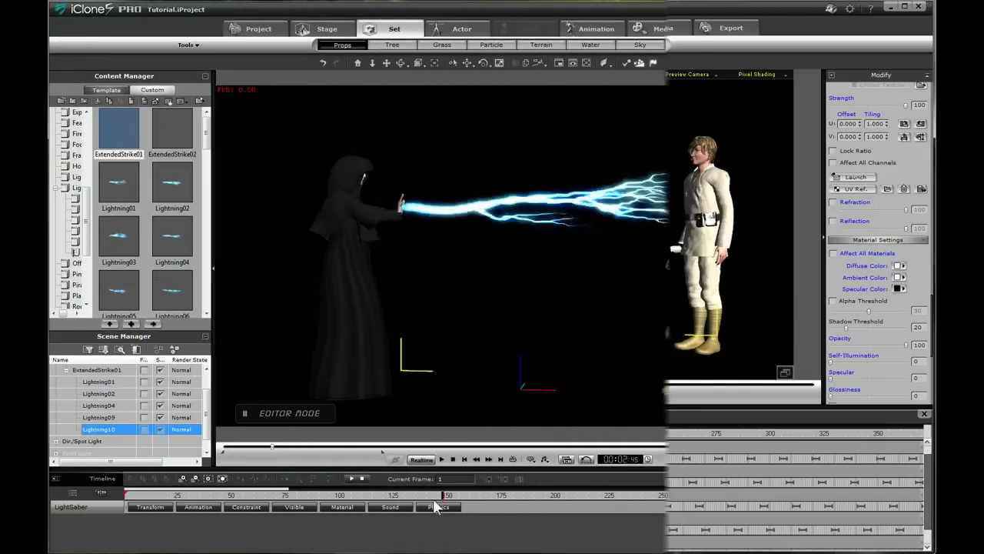
Go to frame 92, select Luke's LightSaber accessory and apply its Turn-On perform animation
{"action": "left_click_drag", "start_coordinate": [383, 495], "coordinate": [346, 492]}
{"action": "left_click_drag", "start_coordinate": [347, 492], "coordinate": [324, 499]}
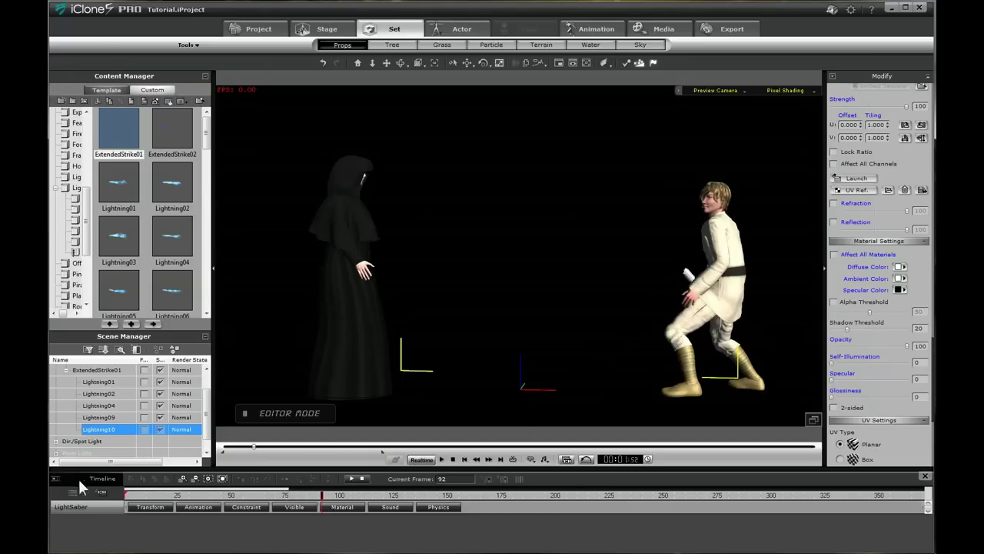
{"action": "scroll", "coordinate": [206, 400], "scroll_direction": "up", "scroll_amount": 2}
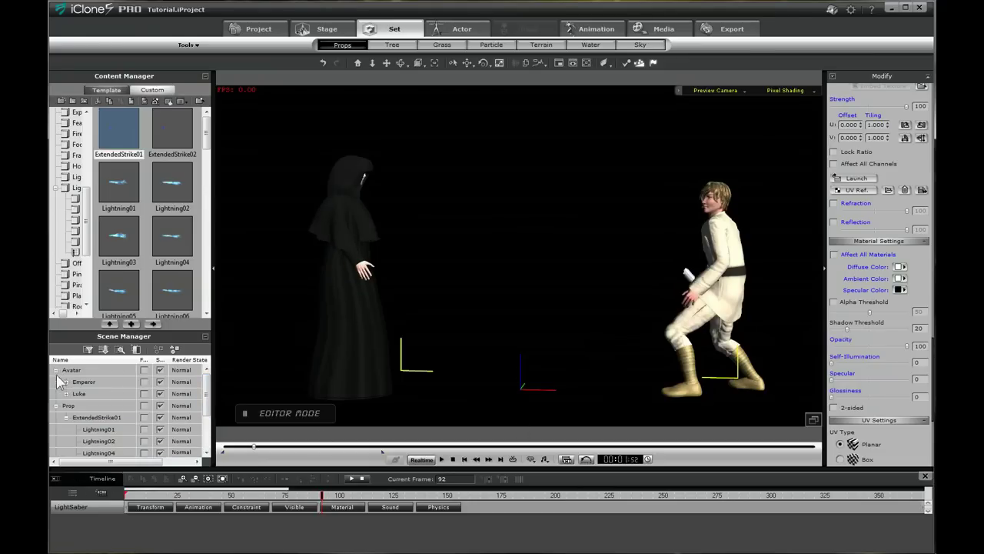
{"action": "left_click", "coordinate": [78, 394]}
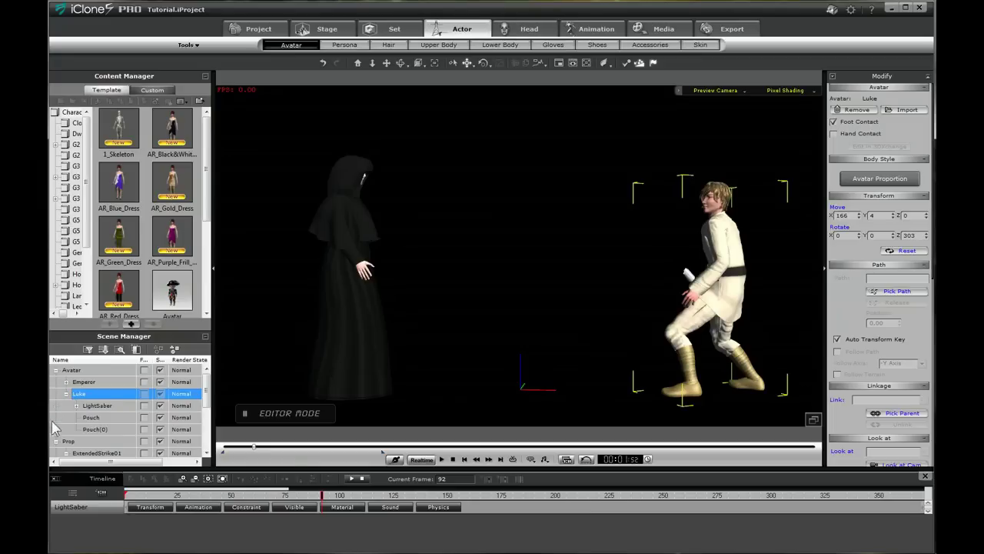
{"action": "left_click", "coordinate": [97, 406]}
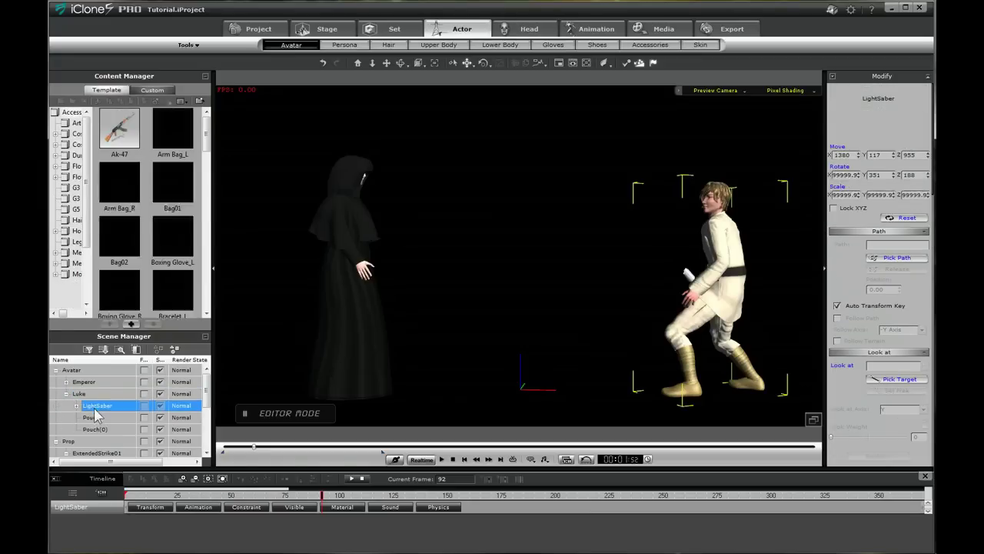
{"action": "right_click", "coordinate": [566, 232]}
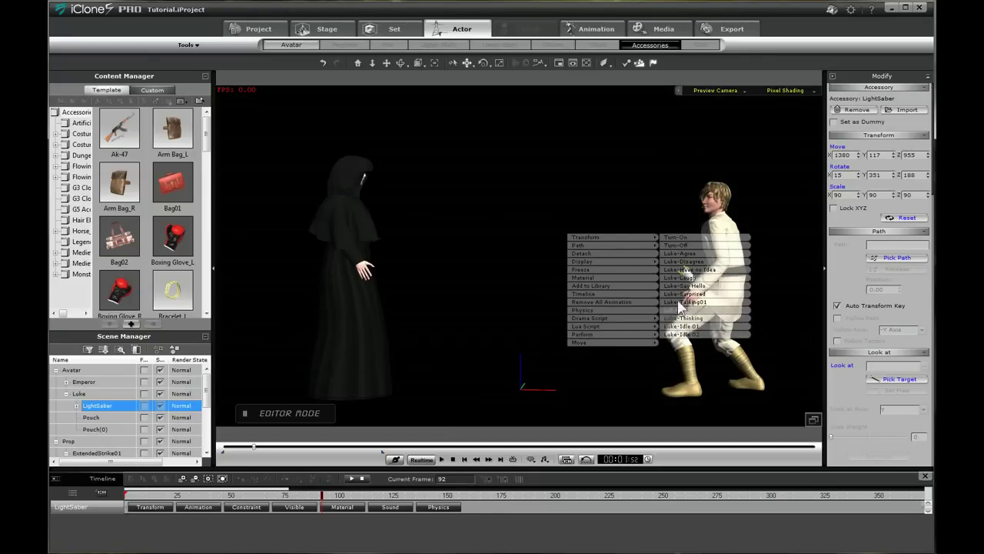
{"action": "left_click", "coordinate": [676, 233]}
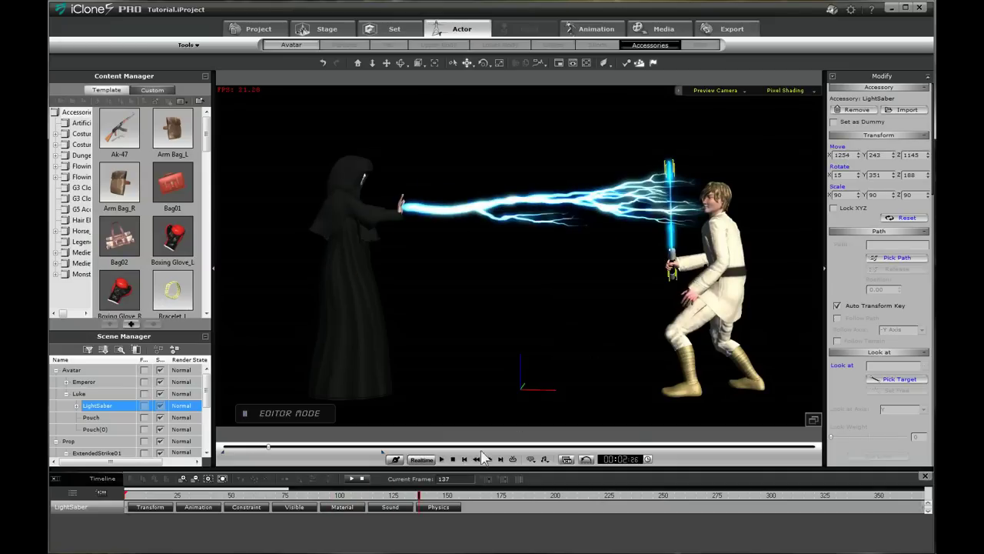
Show the LightSaber's Animation track, shift the Turn-On clip earlier to start around frame 52, and scrub to check its timing
{"action": "left_click", "coordinate": [189, 508]}
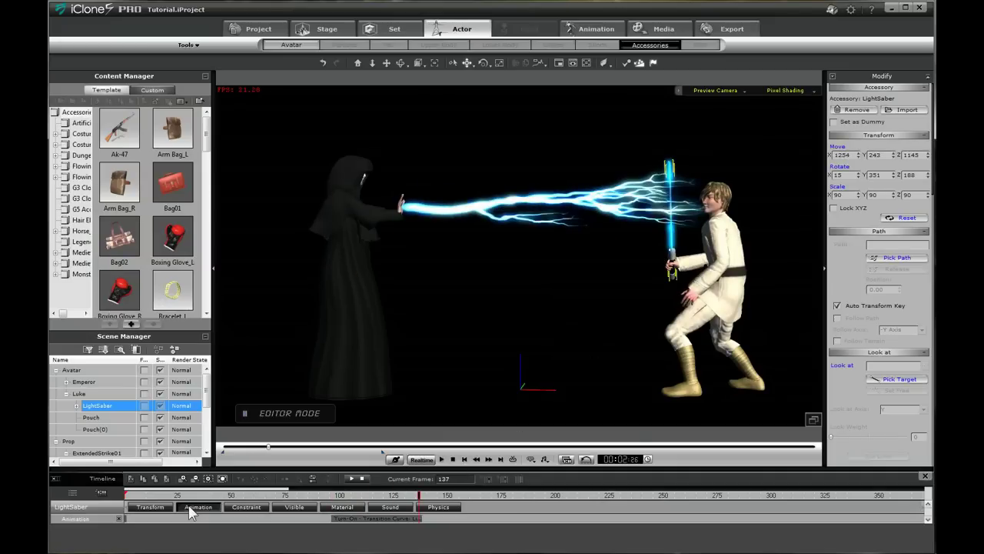
{"action": "left_click_drag", "start_coordinate": [367, 524], "coordinate": [343, 526]}
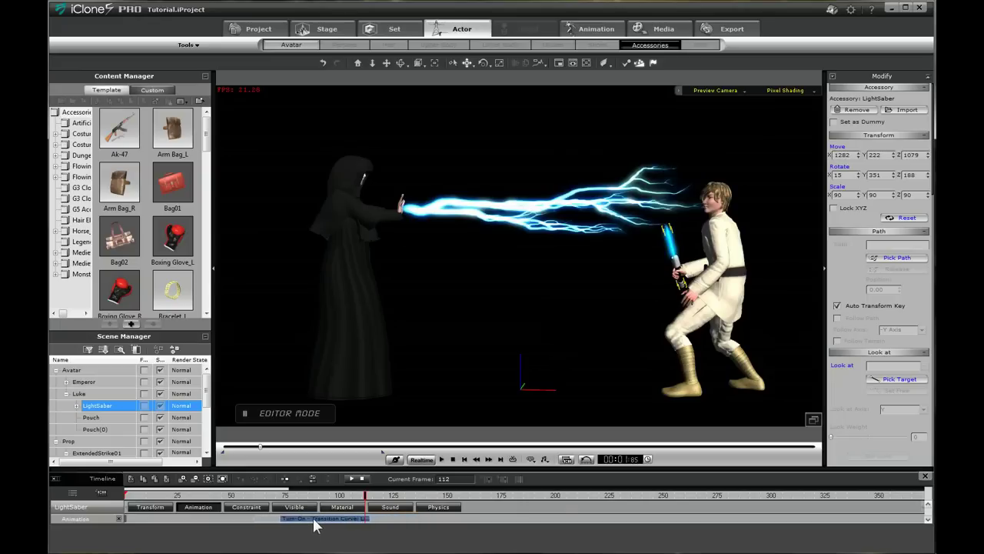
{"action": "left_click", "coordinate": [300, 522]}
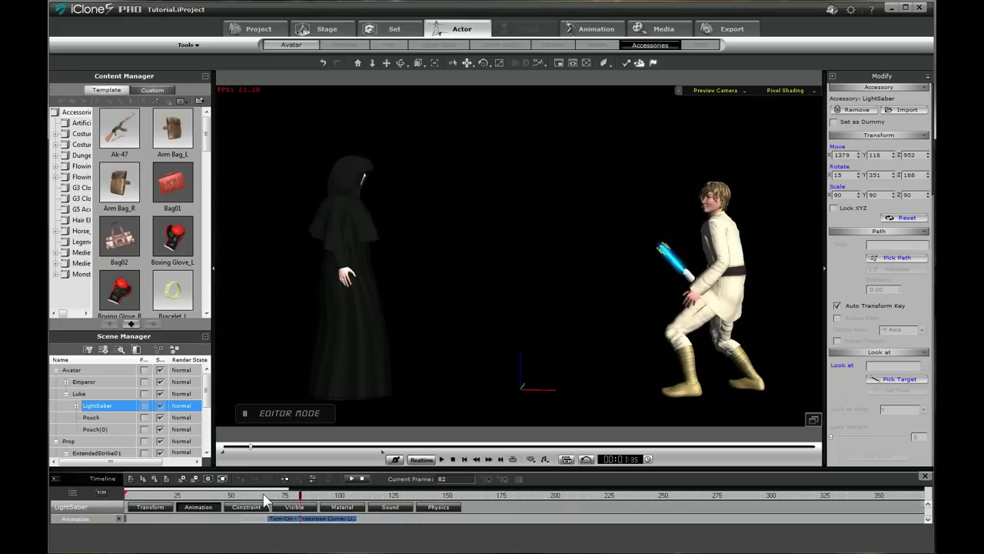
{"action": "left_click", "coordinate": [343, 496]}
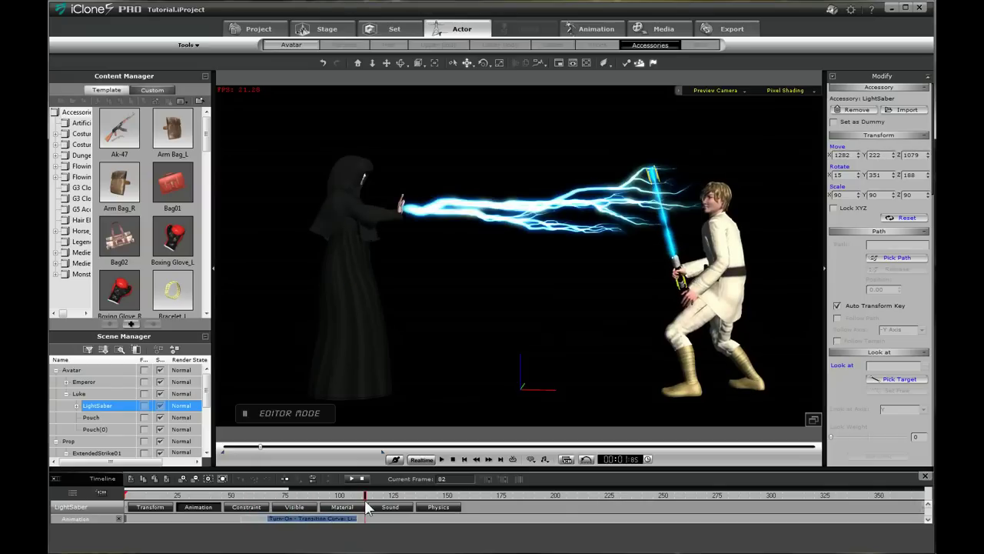
{"action": "left_click_drag", "start_coordinate": [341, 523], "coordinate": [314, 525]}
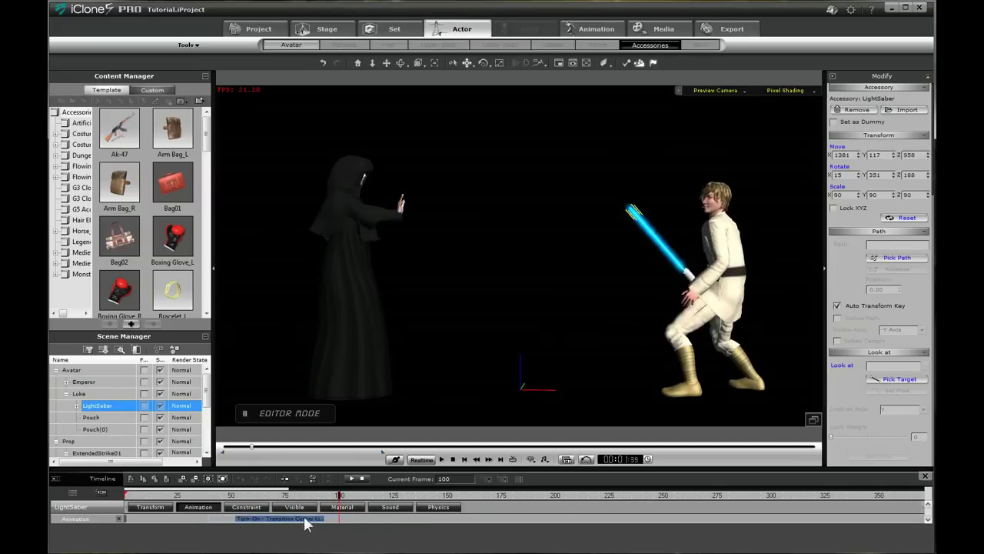
{"action": "left_click_drag", "start_coordinate": [212, 500], "coordinate": [246, 499]}
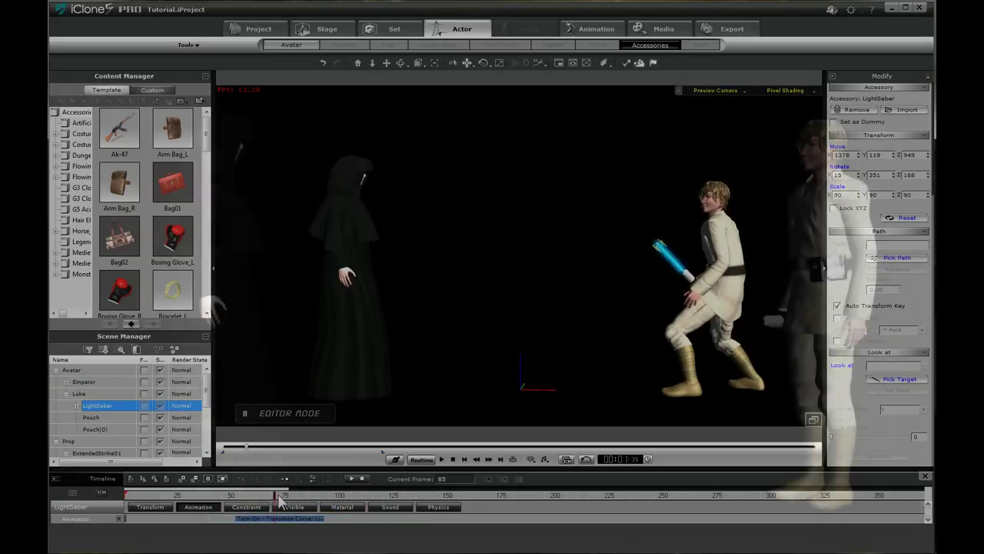